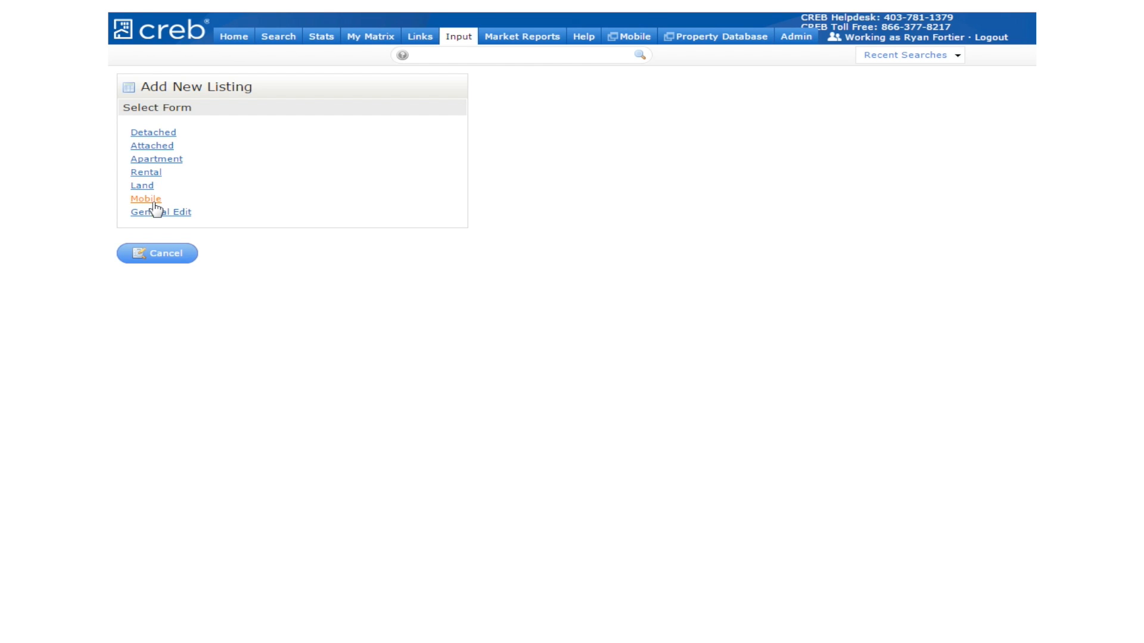
left_click(153, 134)
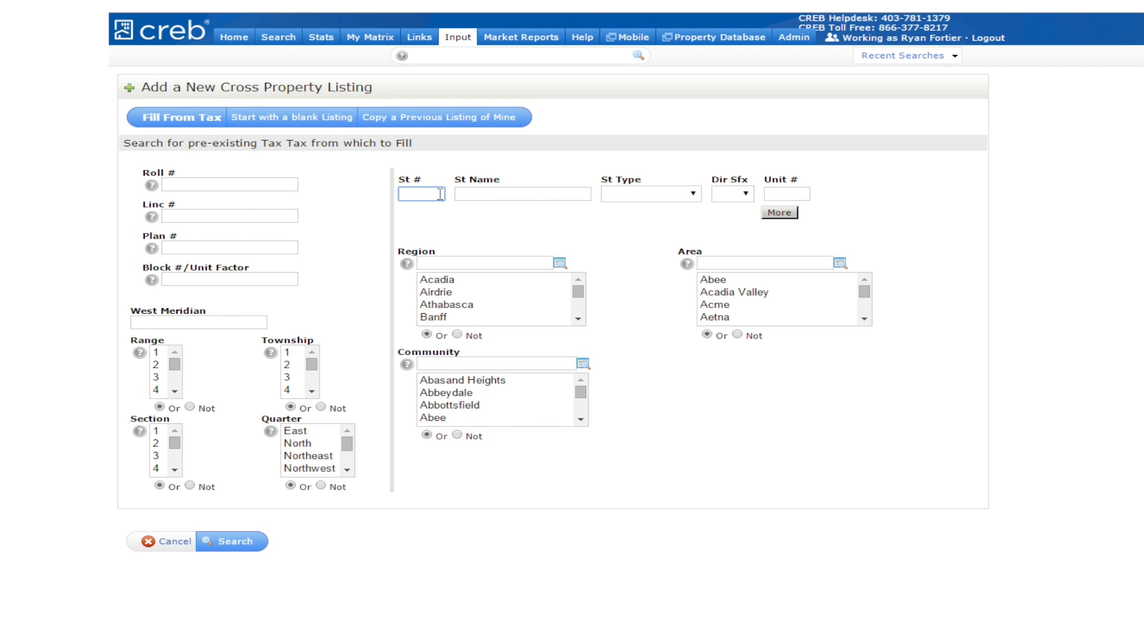
key("Tab")
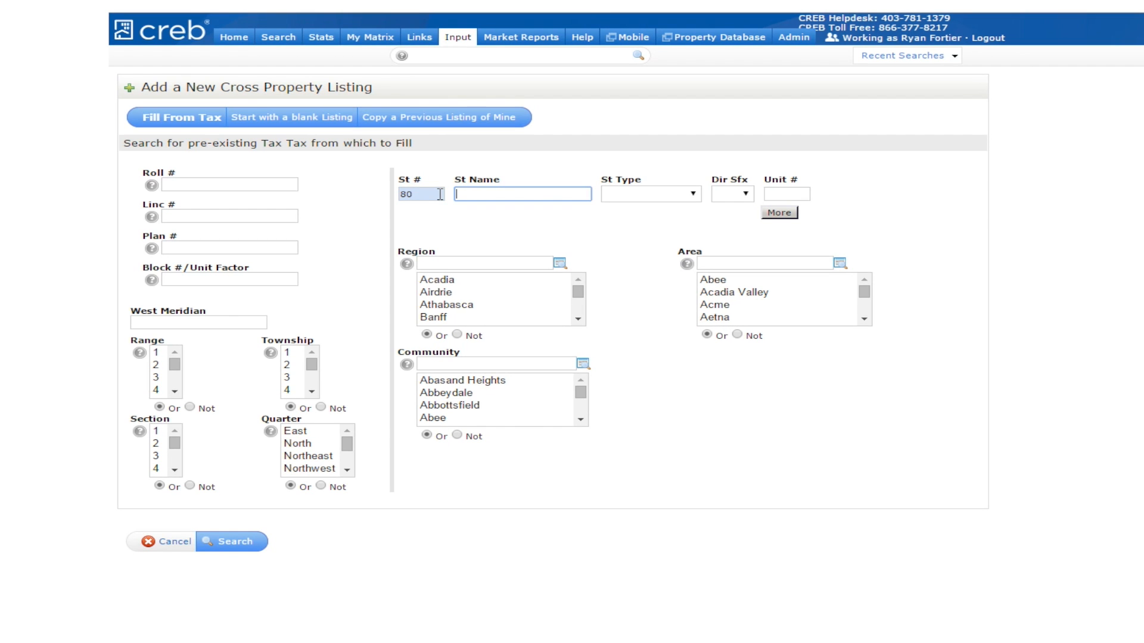
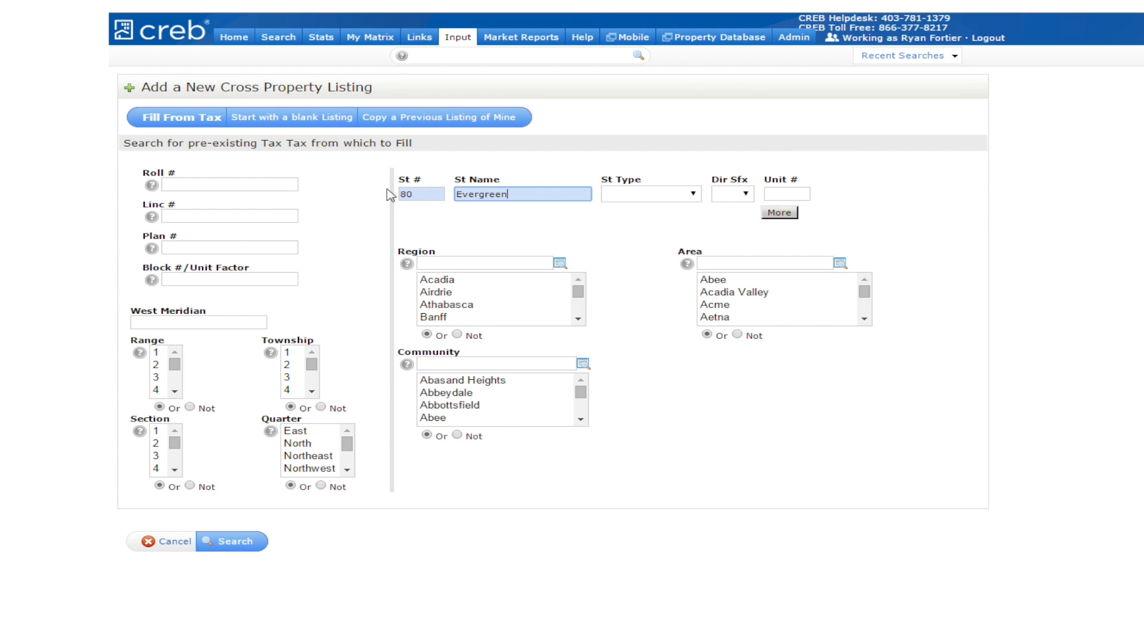
left_click(233, 542)
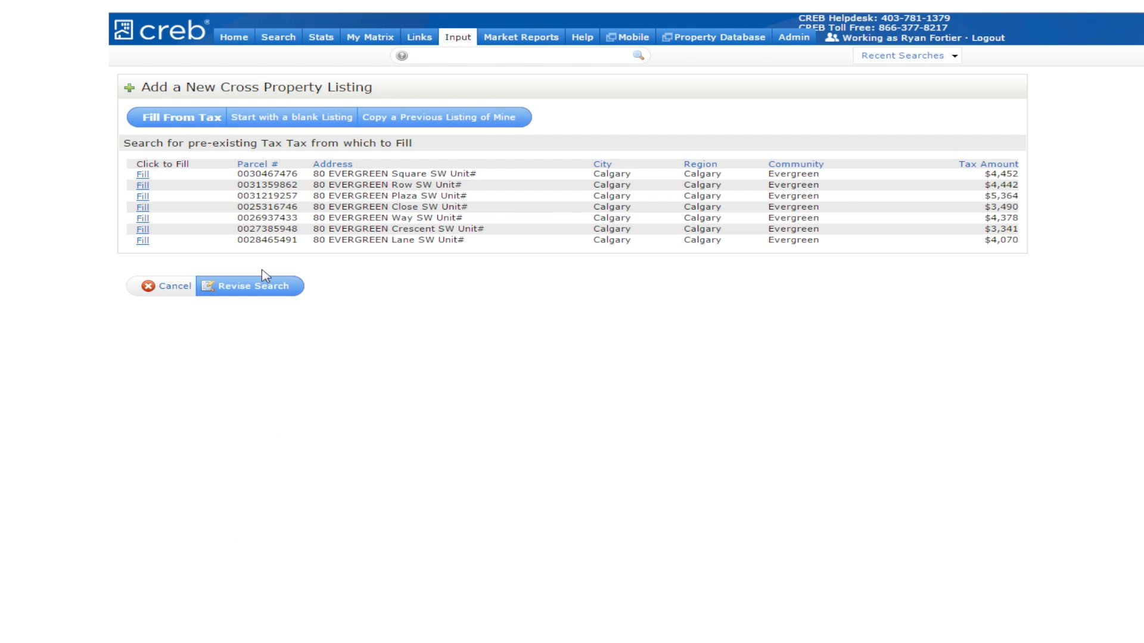
left_click(143, 177)
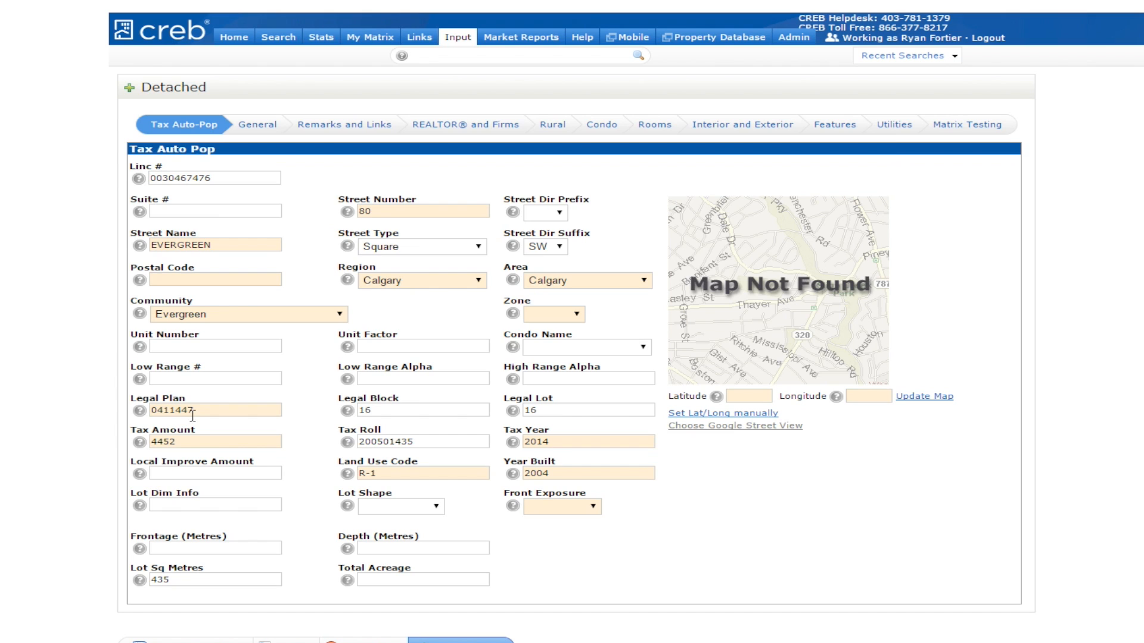
left_click(710, 415)
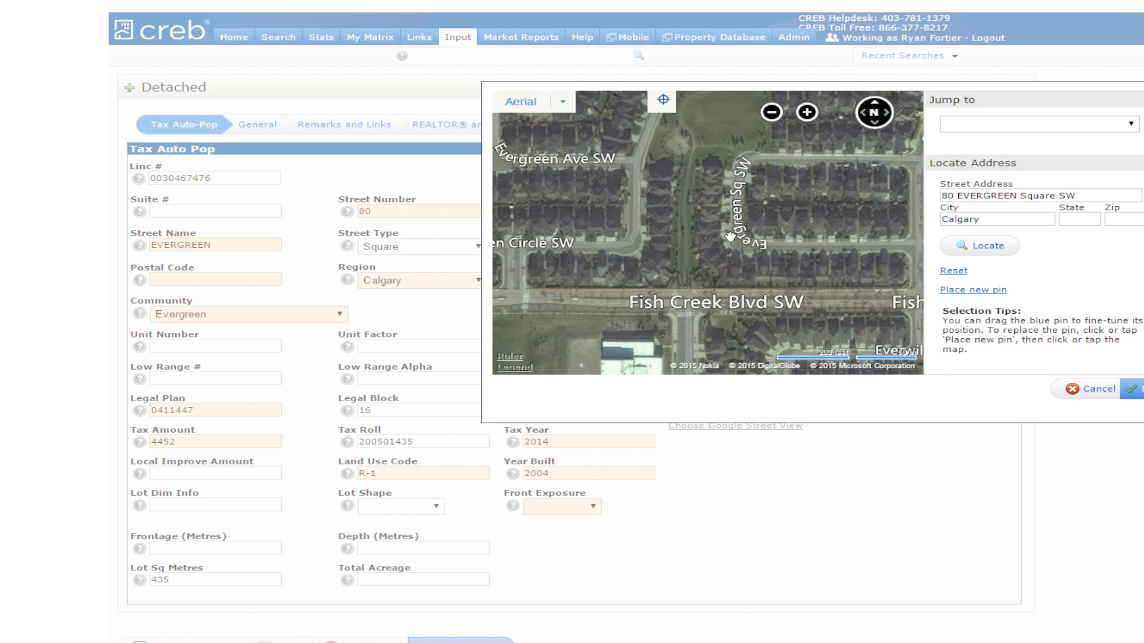
left_click(718, 224)
left_click(1132, 126)
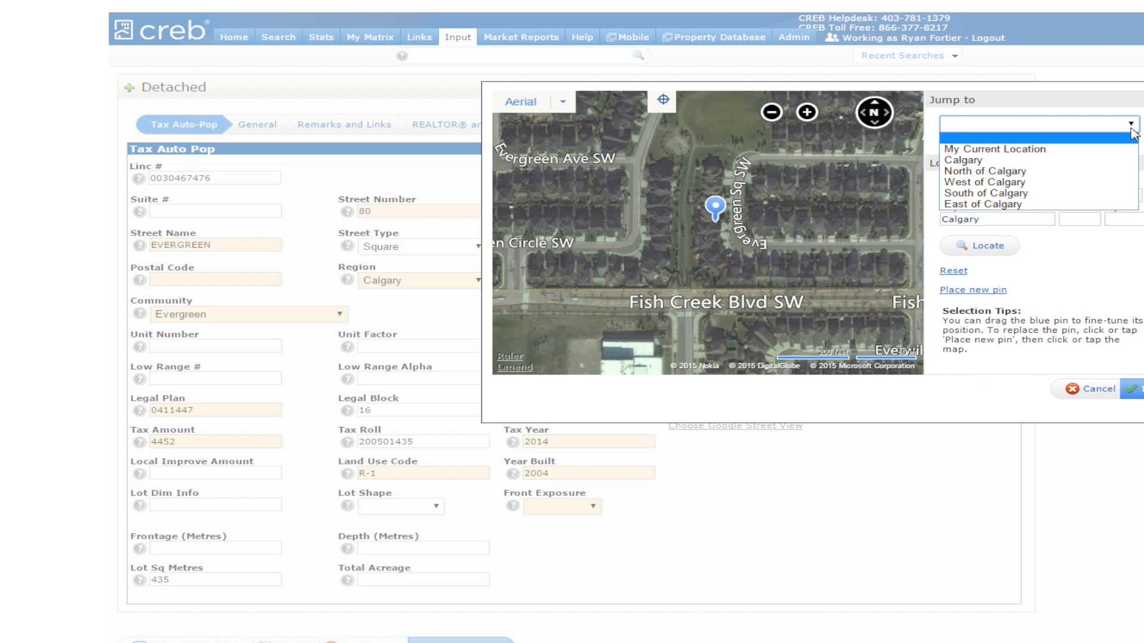
left_click(1054, 150)
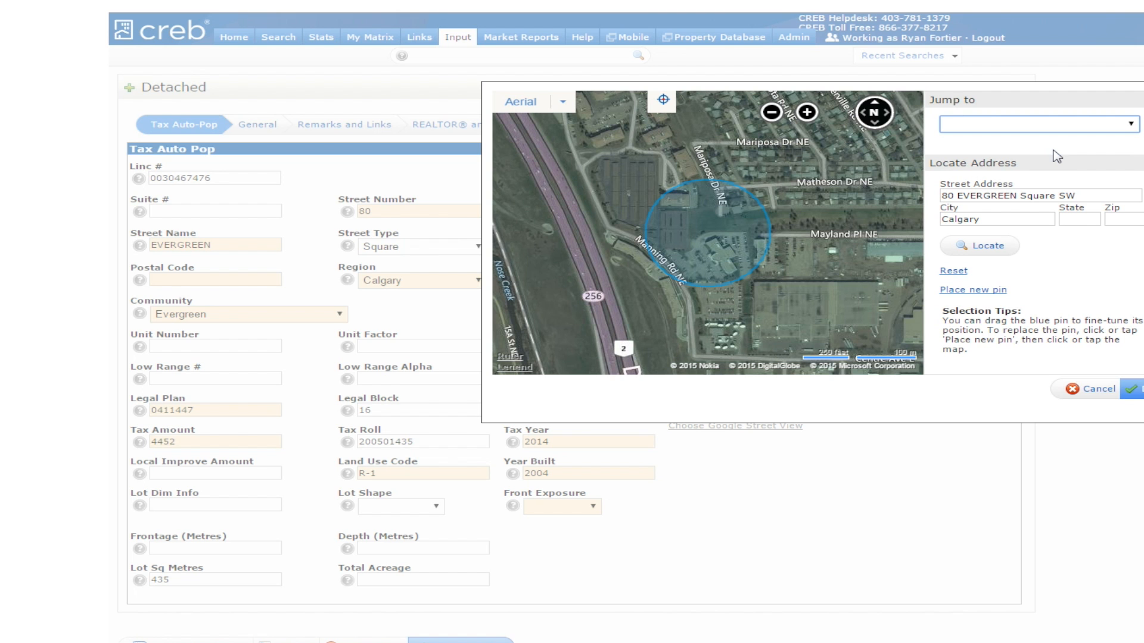
left_click_drag(777, 345, 807, 235)
scroll(808, 235, "down", 2)
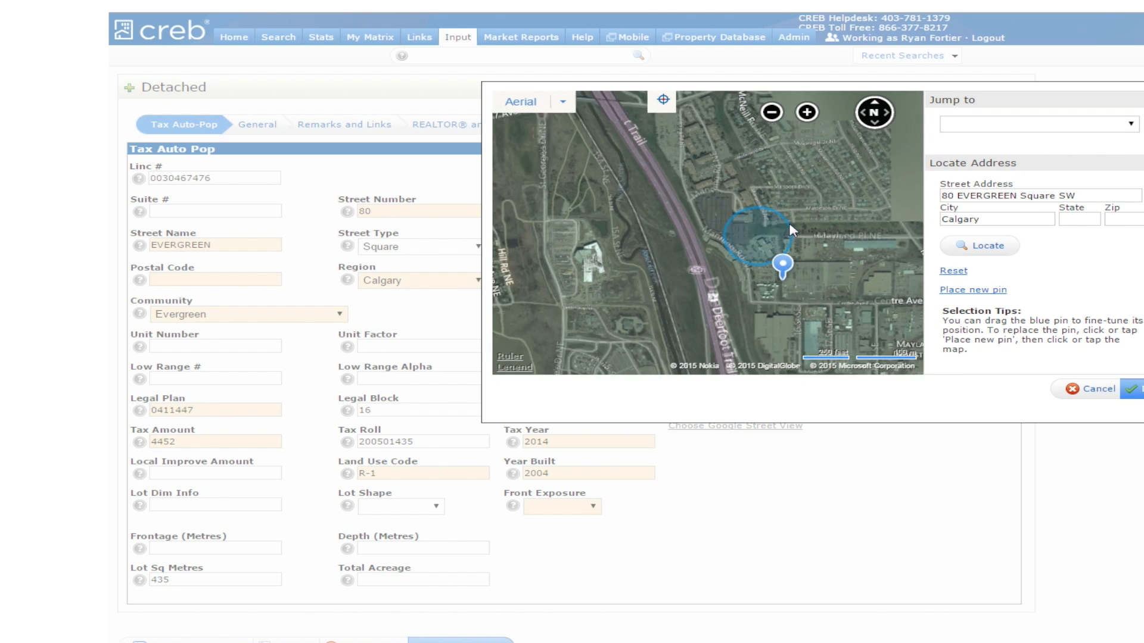
scroll(758, 193, "up", 1)
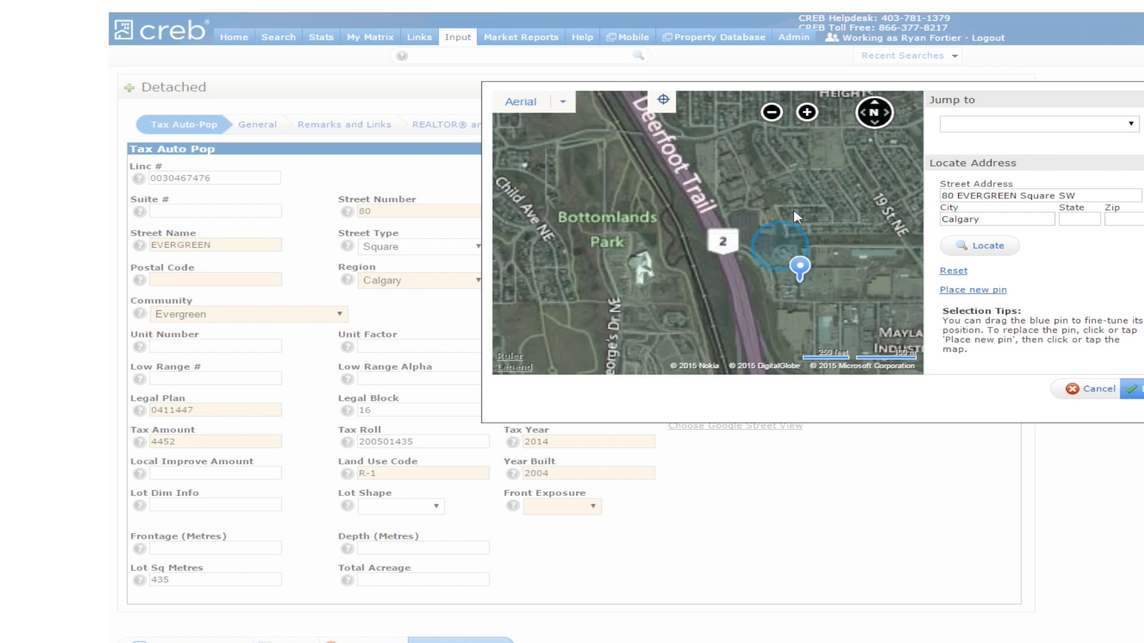
left_click(1130, 388)
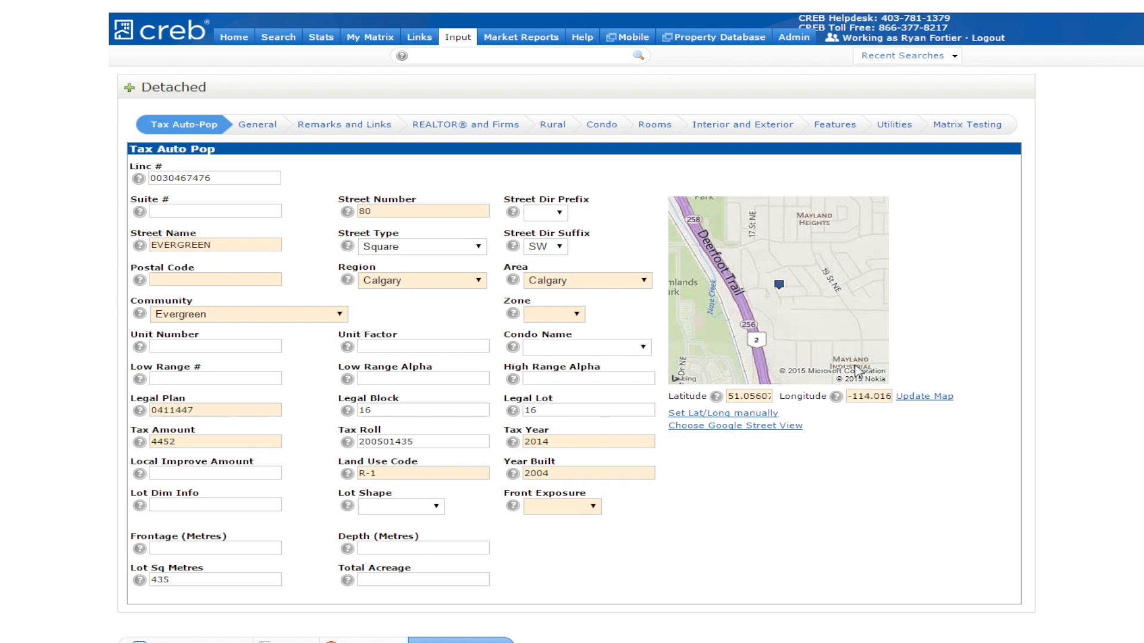
- Choose and accept a Google Street View image for the property's location
left_click(796, 427)
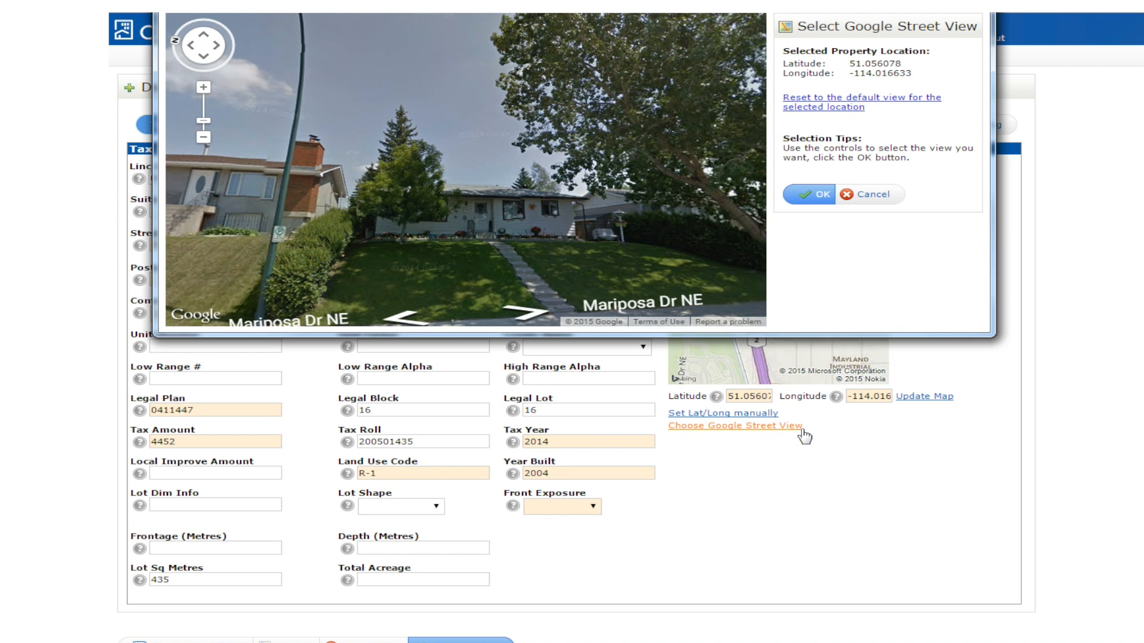
left_click(818, 197)
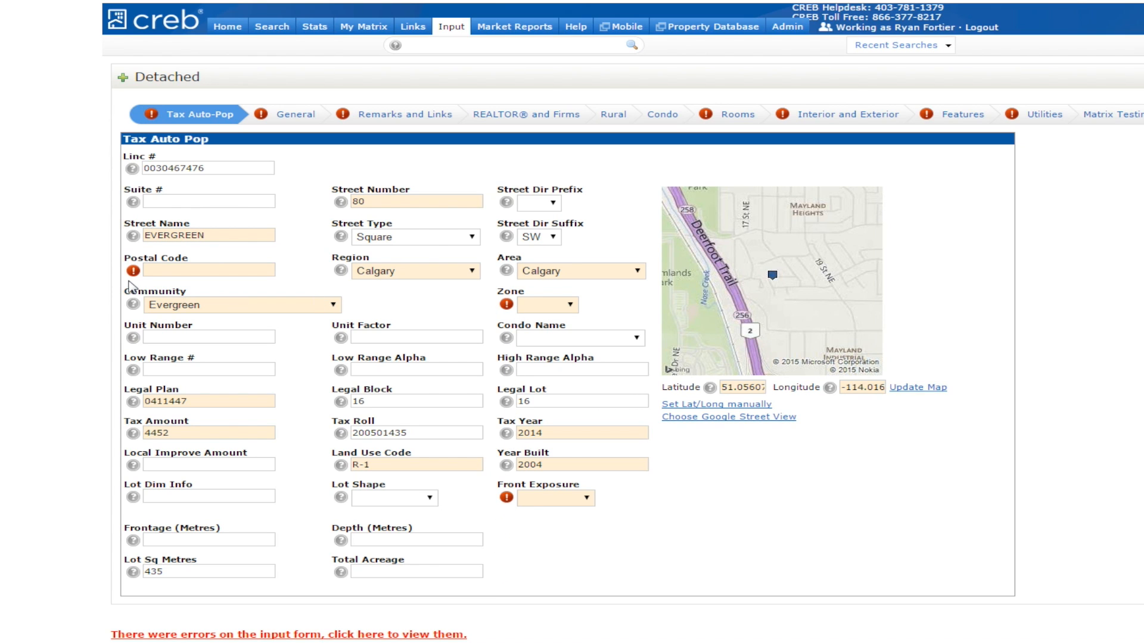
mouse_move(129, 280)
- Tick Subject To Final Registration and Utility Right Of Way, set Possession Days to 60, and validate
left_click(298, 120)
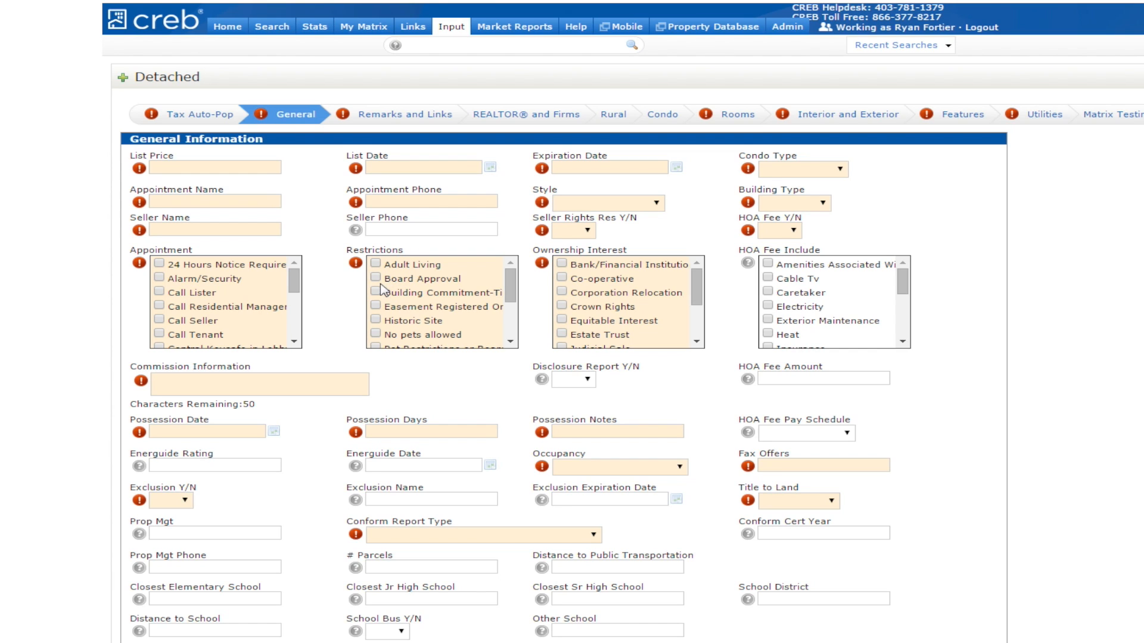
left_click(507, 332)
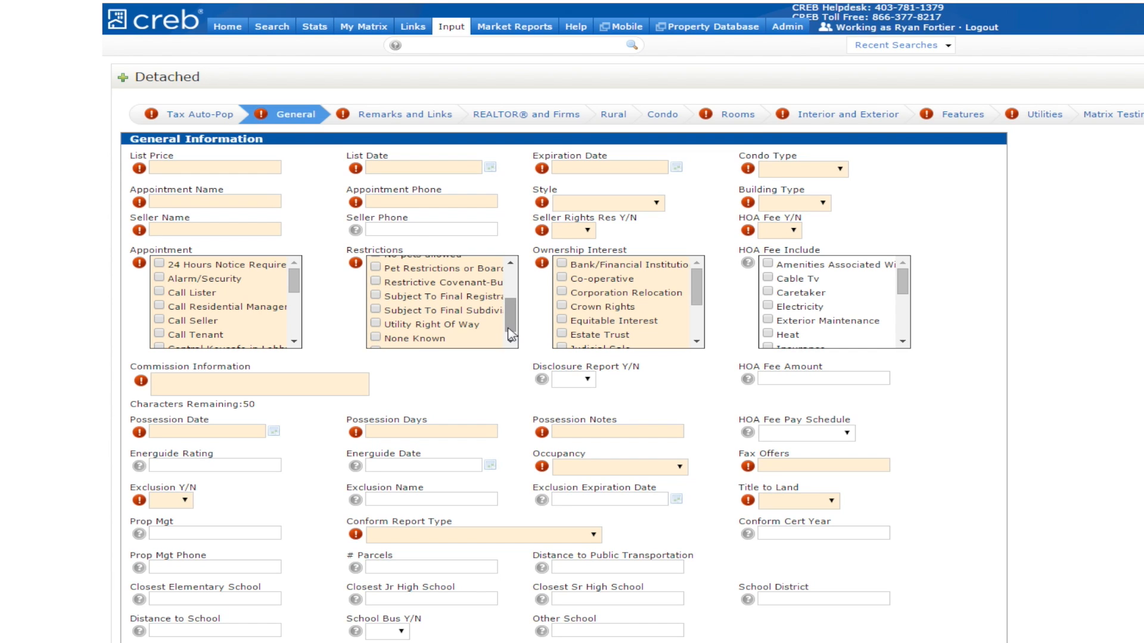
left_click(376, 296)
left_click(435, 433)
type("60")
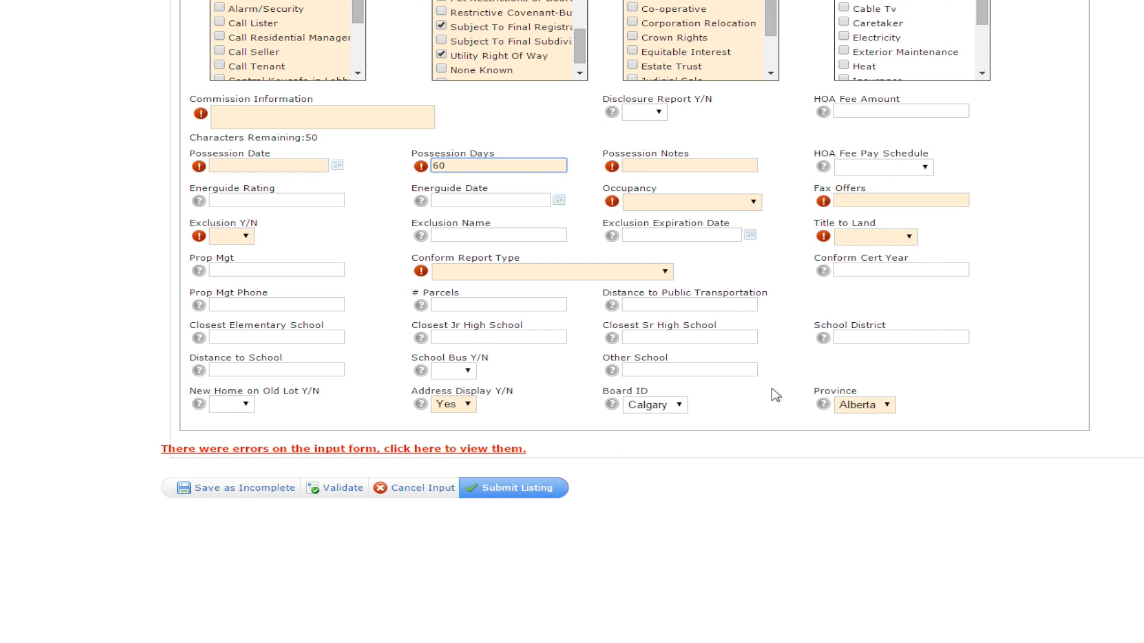
left_click(342, 488)
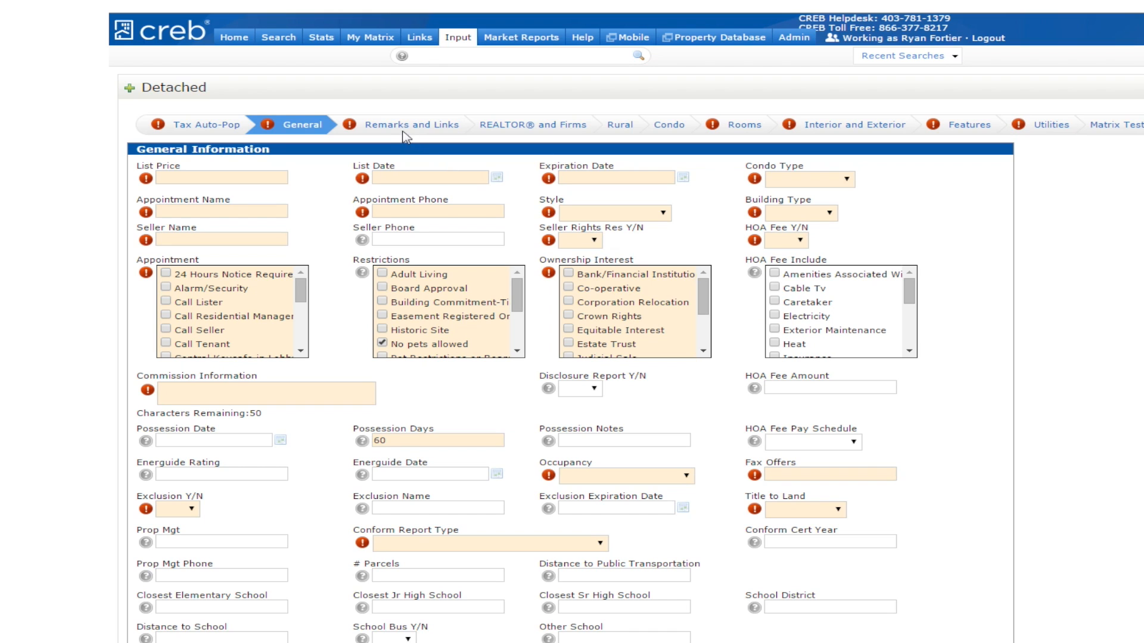
- Visit Remarks and Links, dismiss the Take Photo options unused, then go to Rural Information
left_click(408, 128)
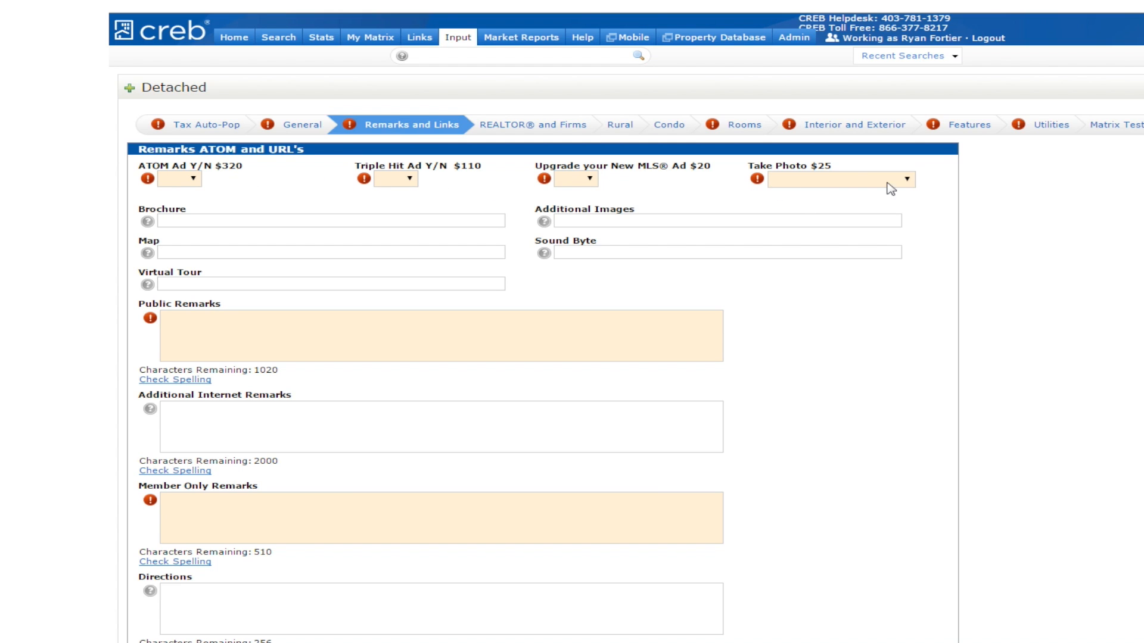
left_click(906, 180)
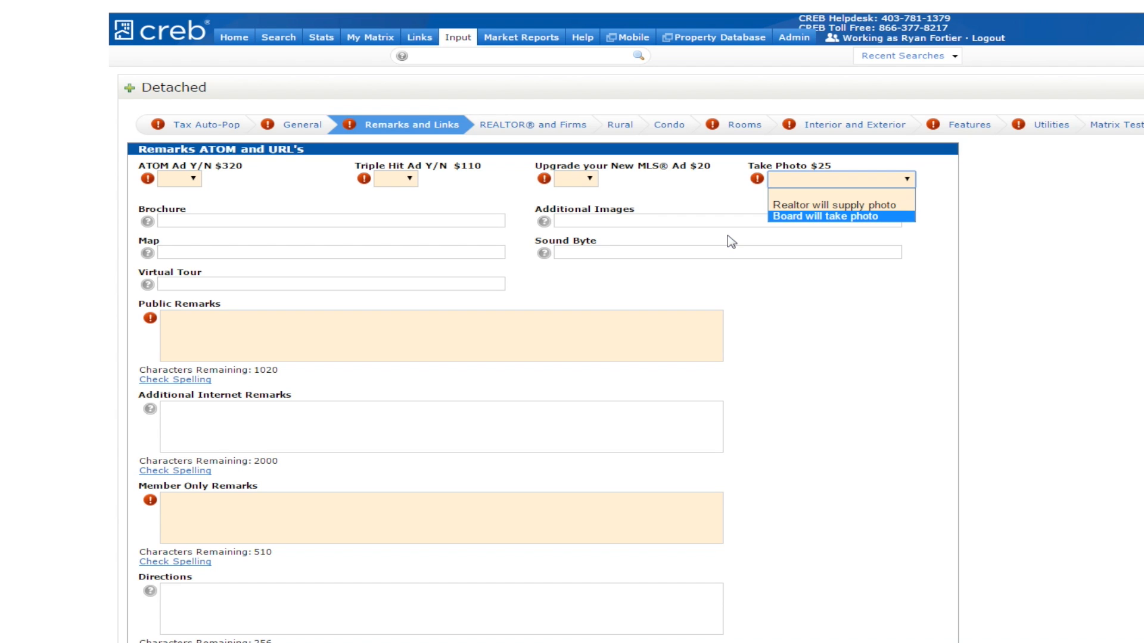
left_click(327, 240)
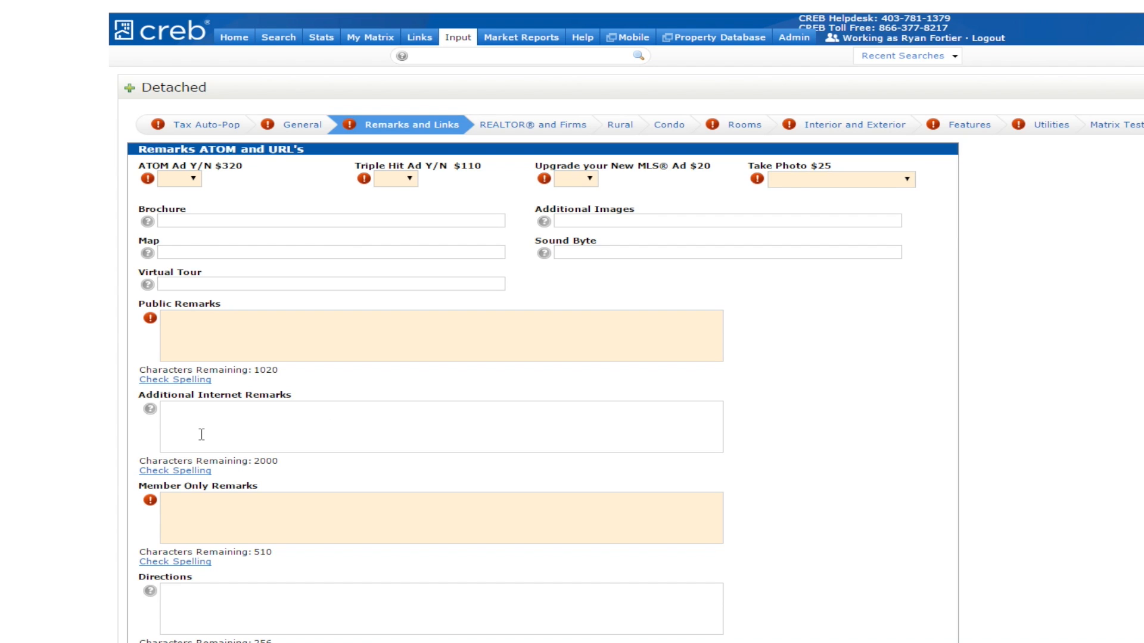
left_click(629, 131)
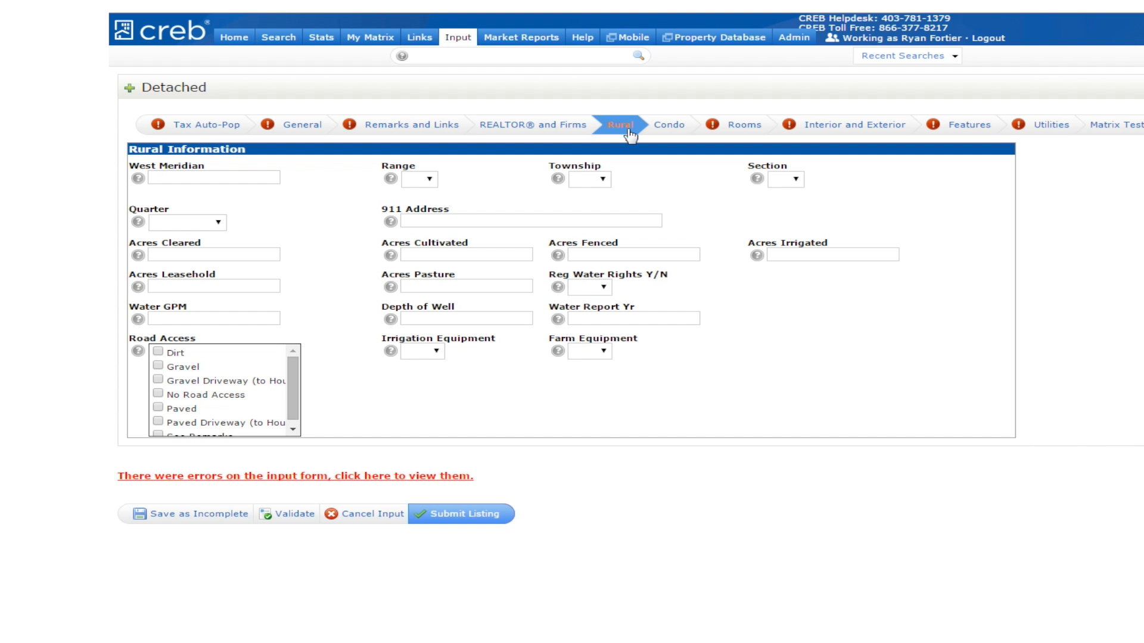
- Add a 12 by 14 ft Bedroom on the Main level as the first room
left_click(675, 129)
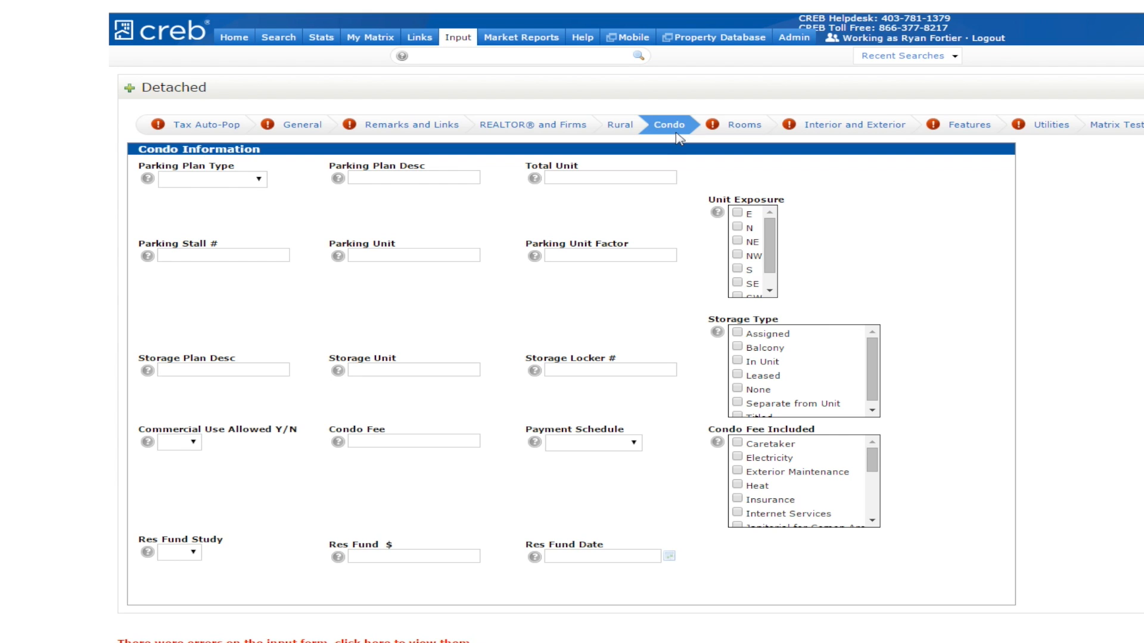
left_click(742, 128)
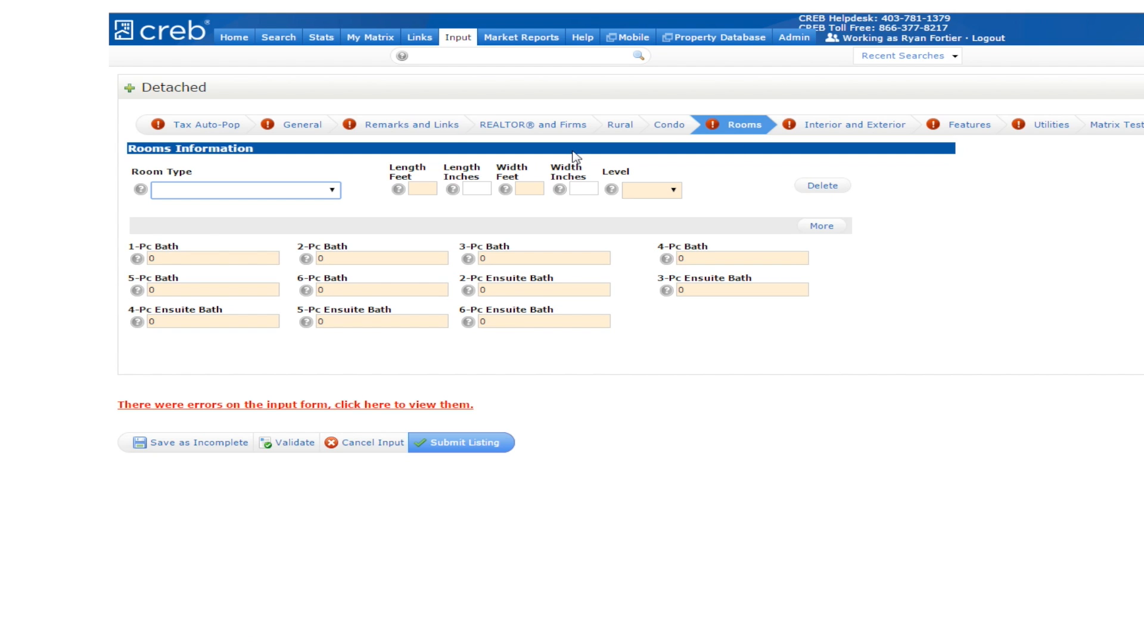
left_click(332, 190)
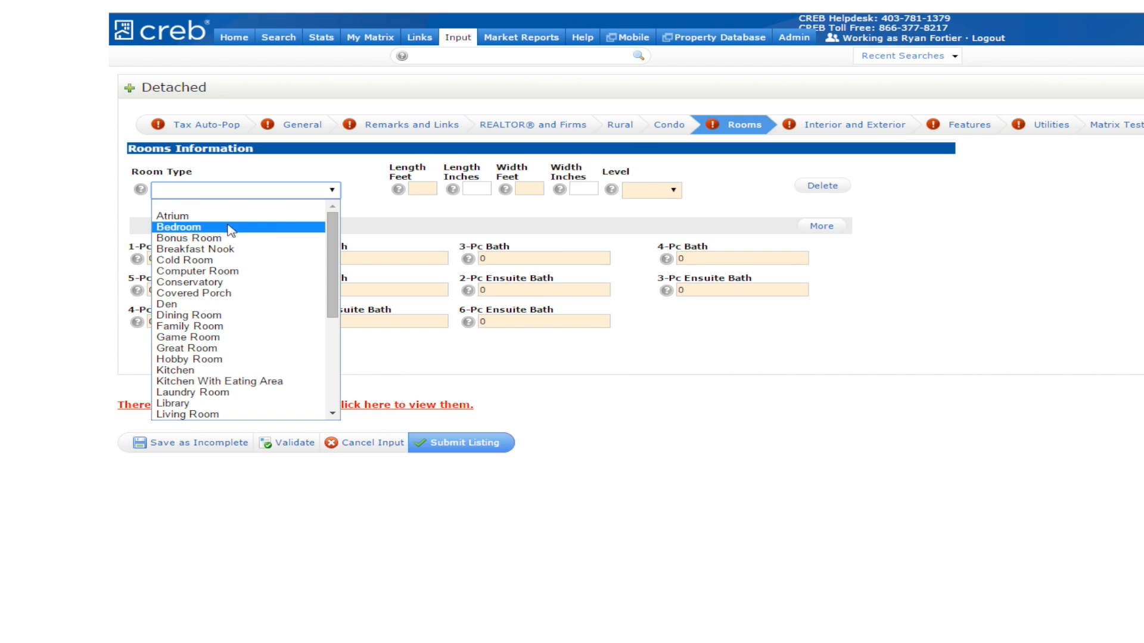
left_click(179, 227)
left_click(423, 189)
type("12")
left_click(527, 189)
type("14")
left_click(661, 190)
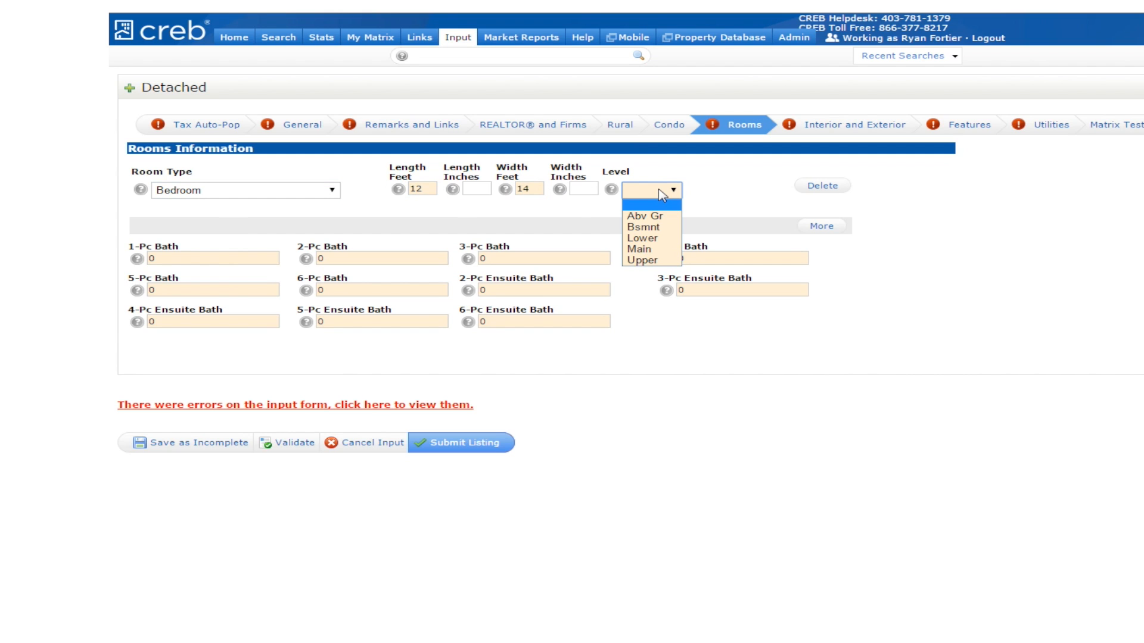
left_click(640, 249)
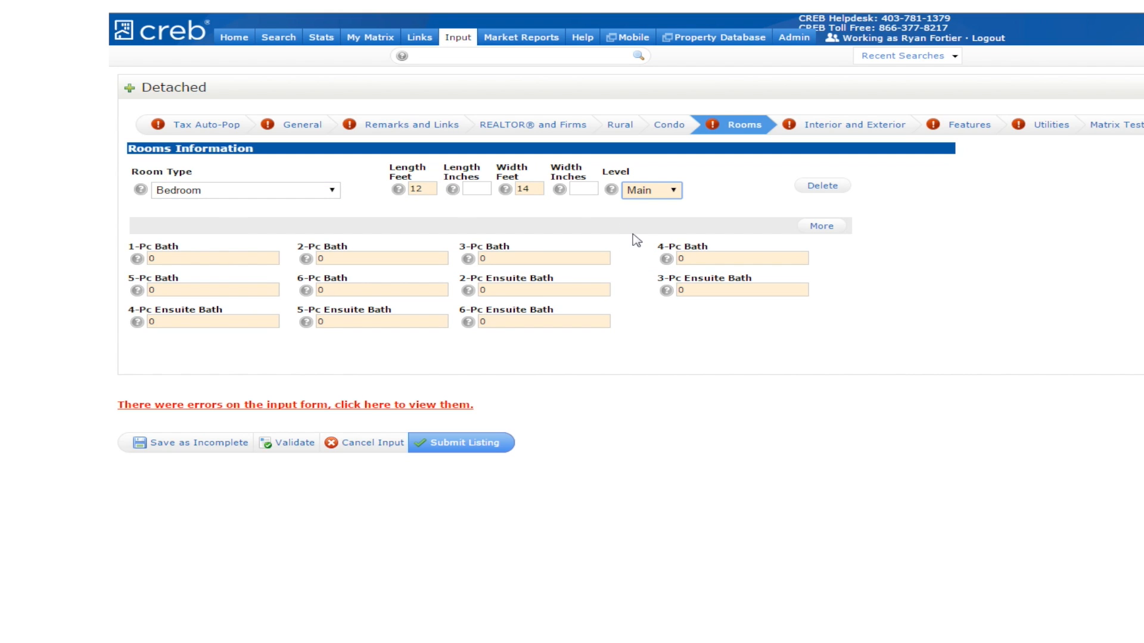
left_click(822, 226)
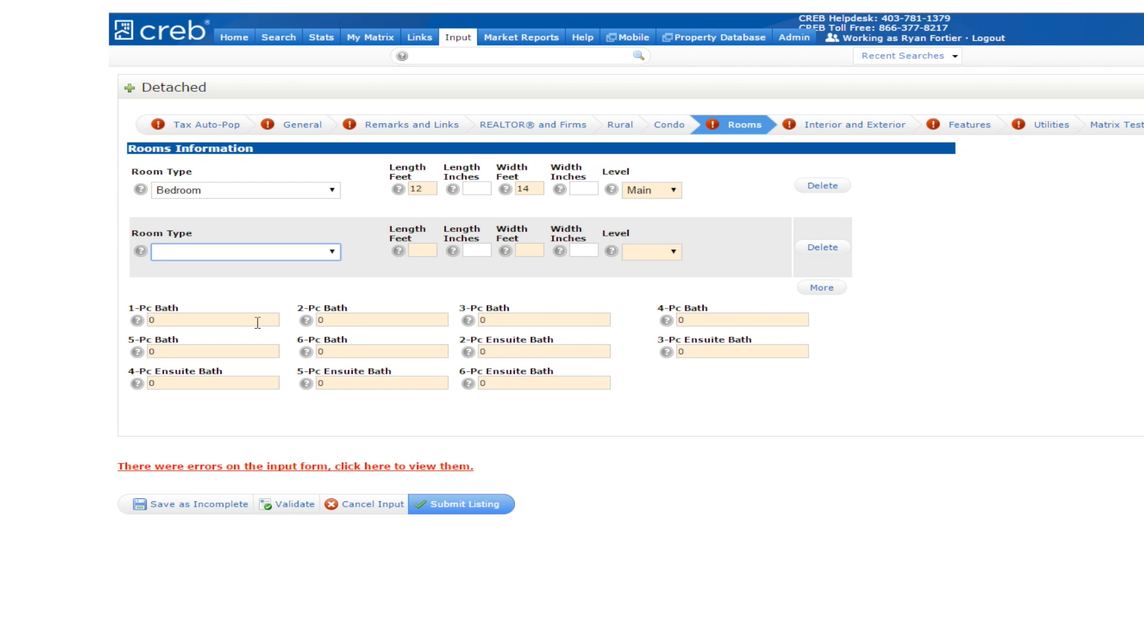
- Set the 2-Pc Bath and 4-Pc Bath counts to 1 each
left_click(351, 320)
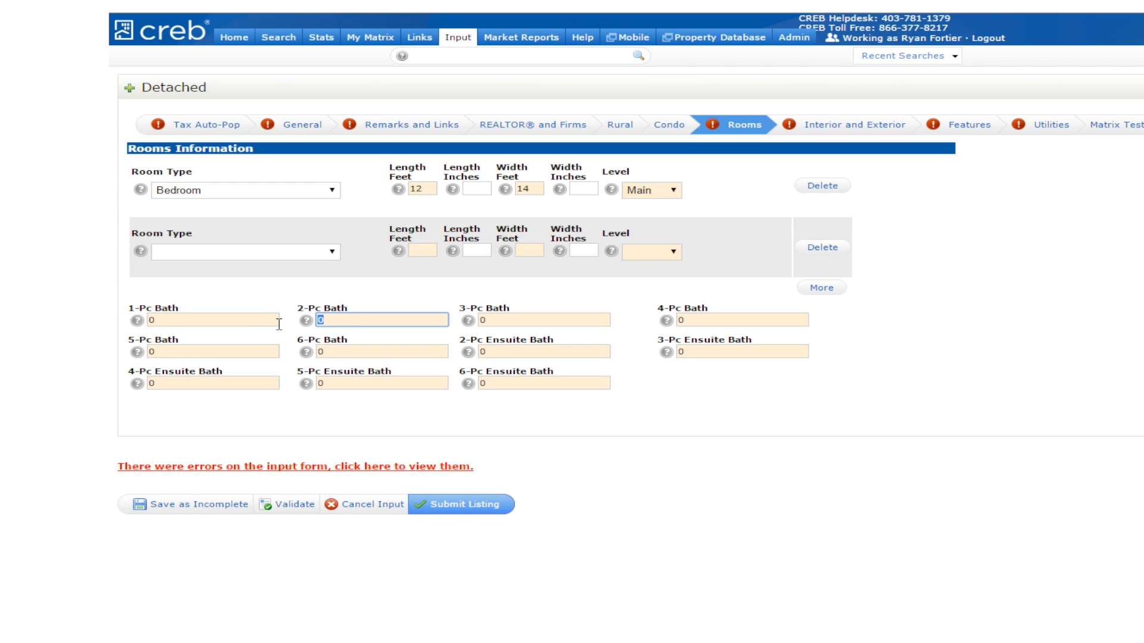
type("1")
left_click(707, 322)
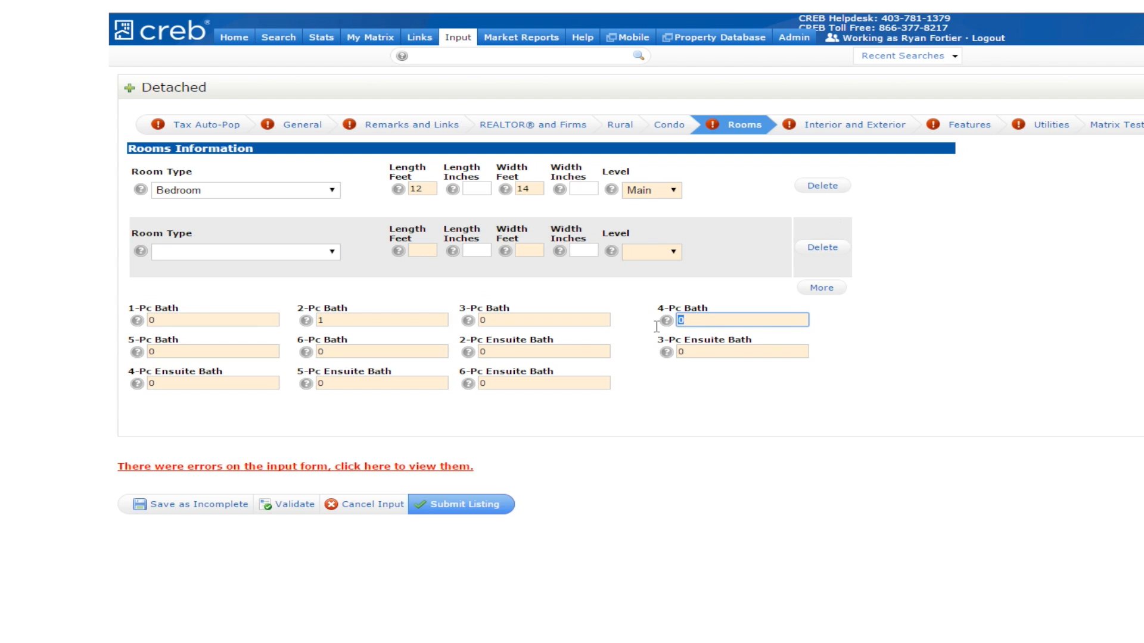
type("1")
left_click(303, 124)
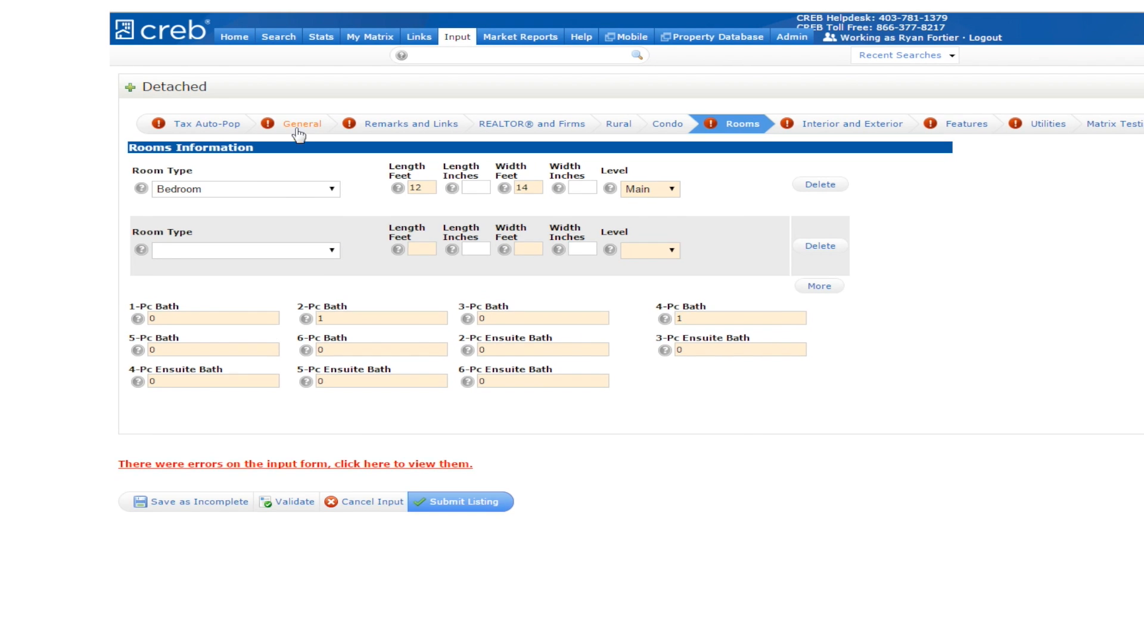
- Set List Date 03/10/2015 and Expiration 05/31/2015, and choose the building type and style
left_click(475, 176)
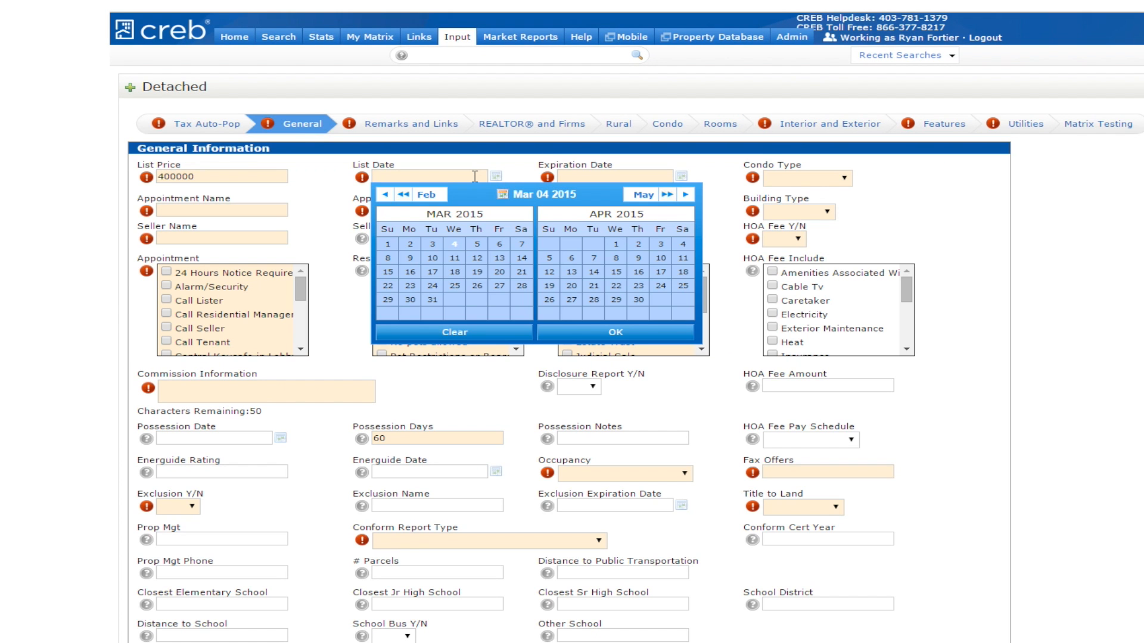
left_click(433, 257)
left_click(614, 176)
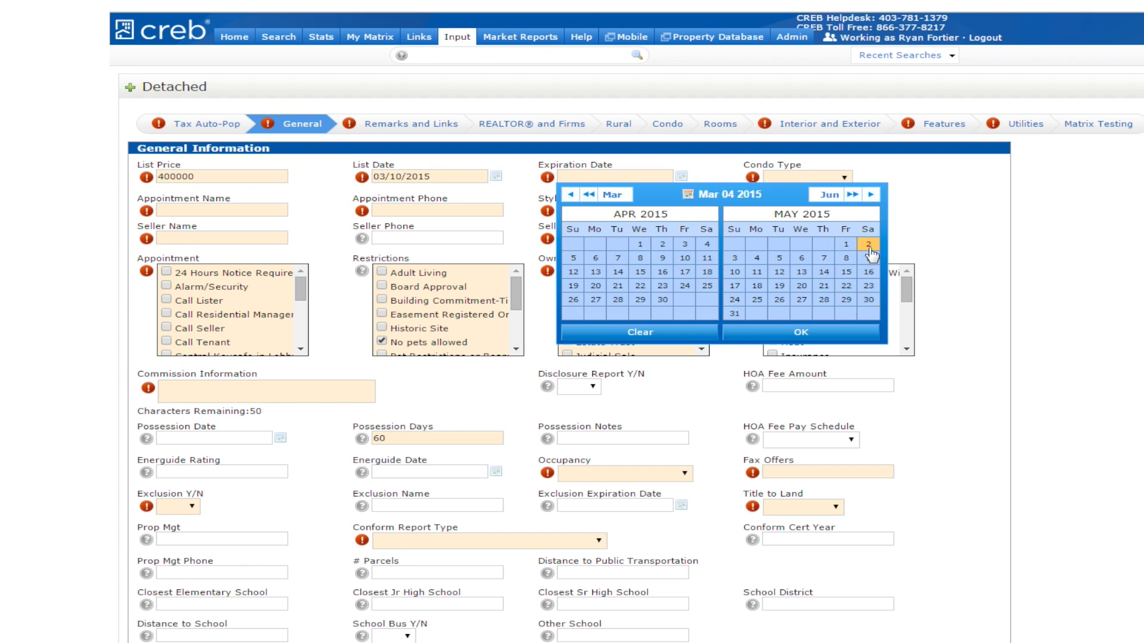
left_click(733, 315)
left_click(798, 212)
left_click(790, 239)
left_click(613, 212)
left_click(595, 253)
- Enter the public remarks 'These are public remarks'
left_click(420, 125)
left_click(330, 312)
type("These are public remarks")
- Set 2 finished levels and Concrete construction, and tick exterior and flooring options
left_click(668, 125)
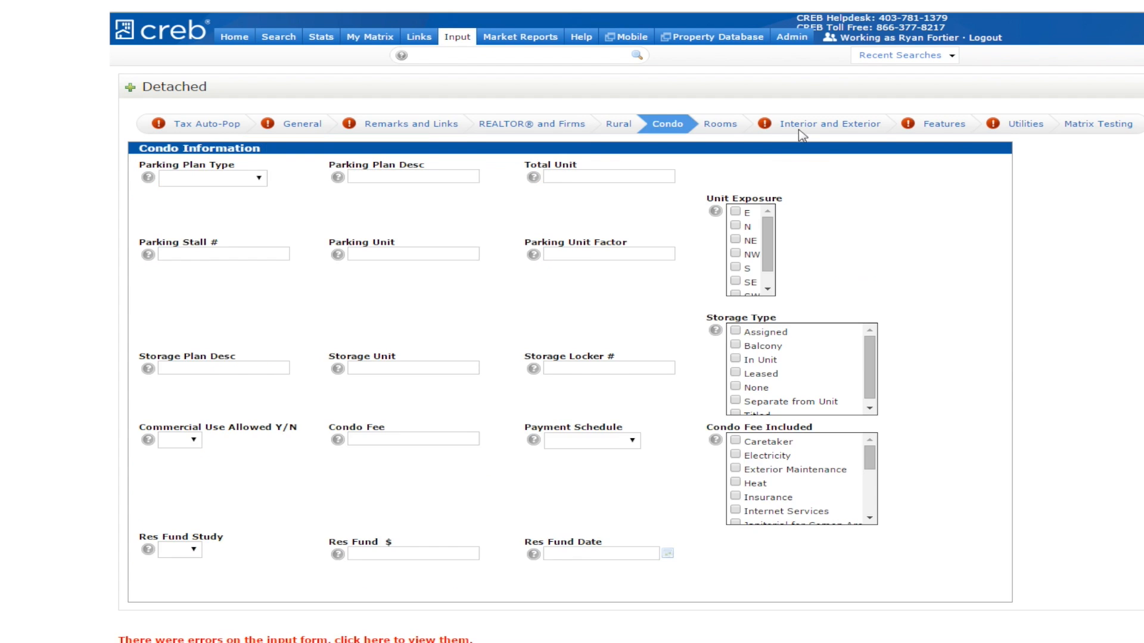
left_click(168, 239)
left_click(168, 253)
left_click(168, 267)
left_click(383, 211)
left_click(383, 281)
- Mark Gas Only fireplace, Dryer, Freezer, Fan-Ceiling, Single Garage Detached, Unfinished basement, Balcony, Ceiling 10 ft
left_click(583, 253)
left_click(943, 124)
left_click(168, 289)
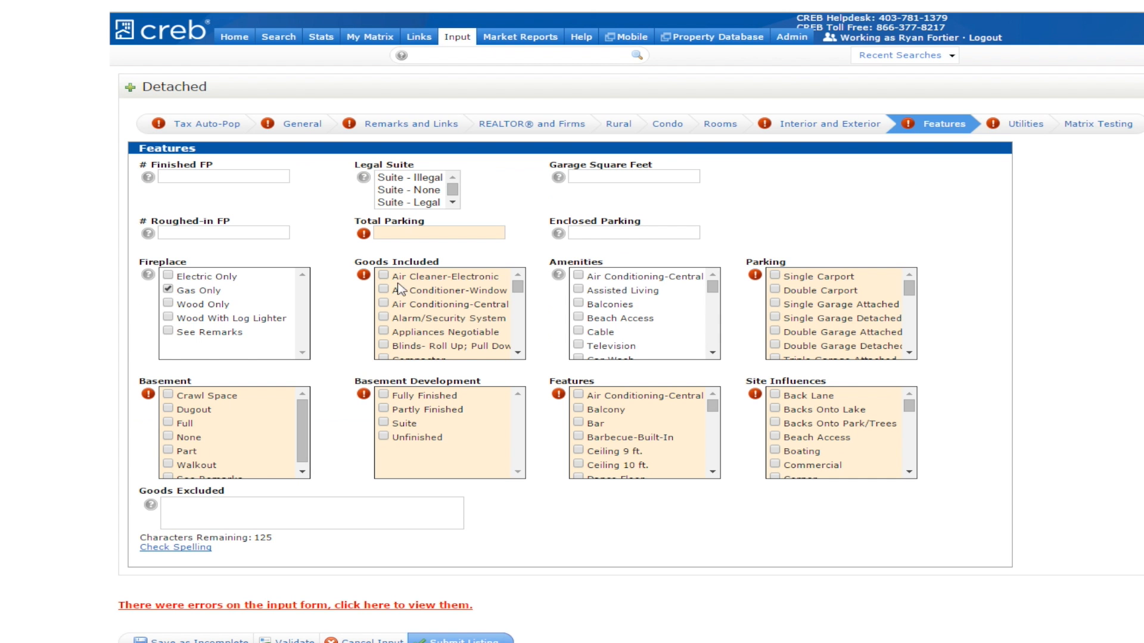
left_click(383, 310)
left_click(775, 317)
left_click(168, 422)
left_click(168, 464)
left_click(383, 436)
left_click(578, 408)
- Tick the heating type and fuel utilities, then save the listing as Incomplete
left_click(578, 464)
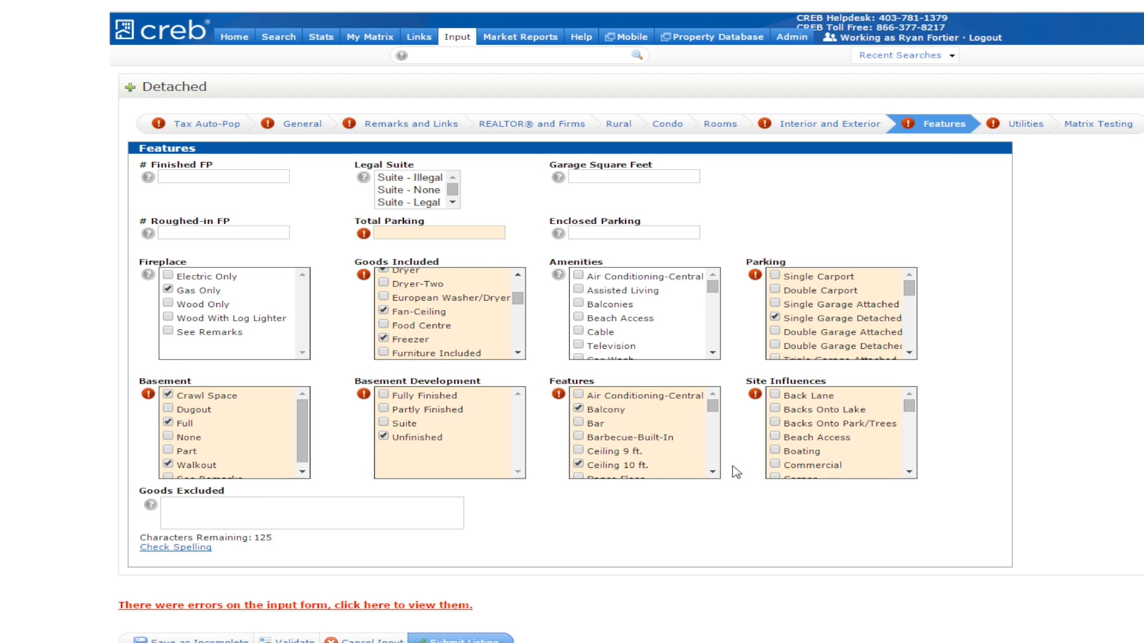
left_click(1025, 124)
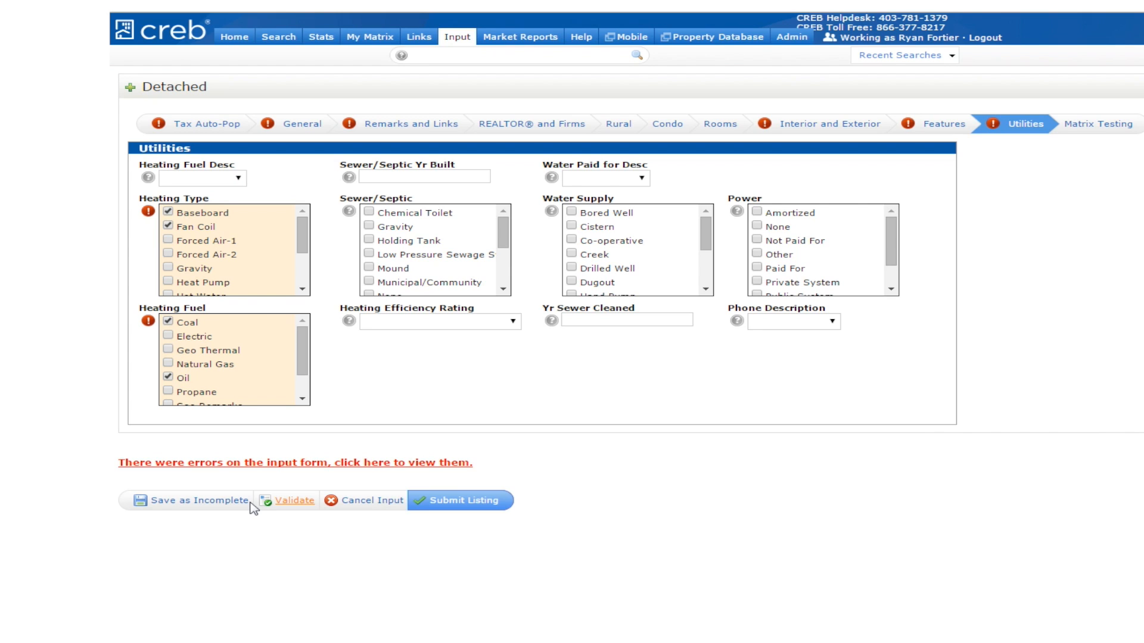
left_click(186, 502)
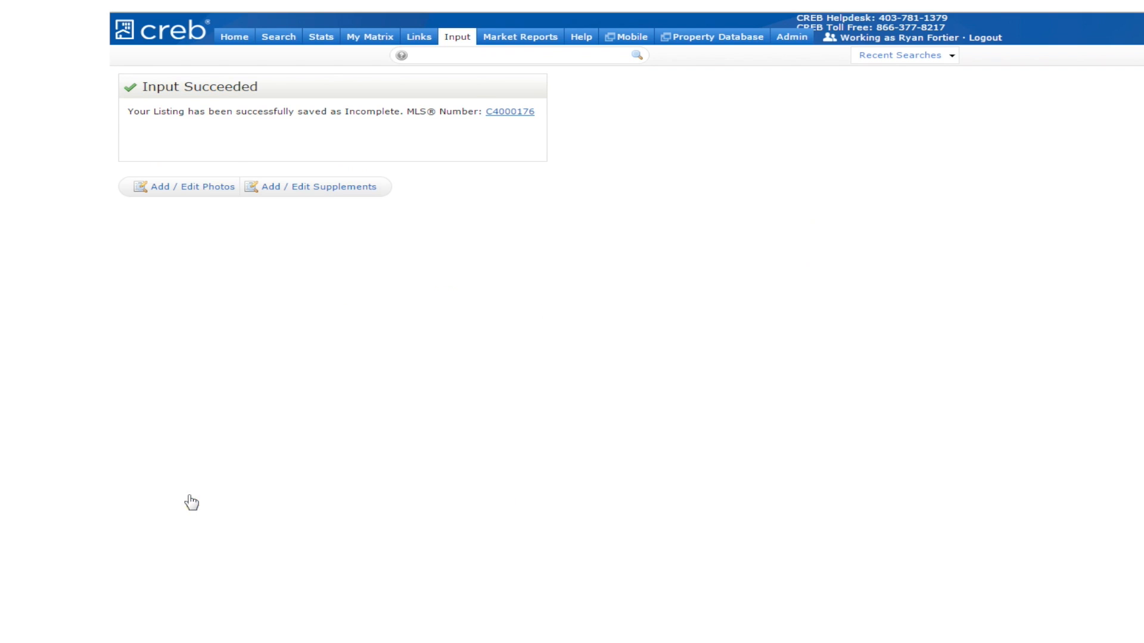
- Open Add / Edit Photos for the saved listing and browse for photo files
left_click(192, 190)
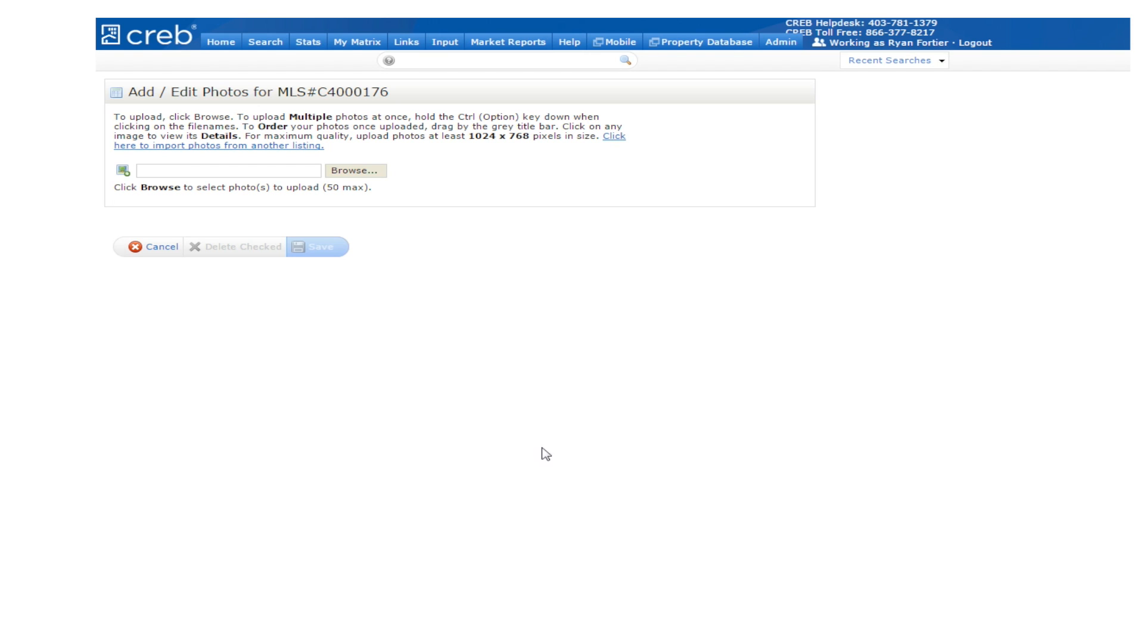
left_click(366, 167)
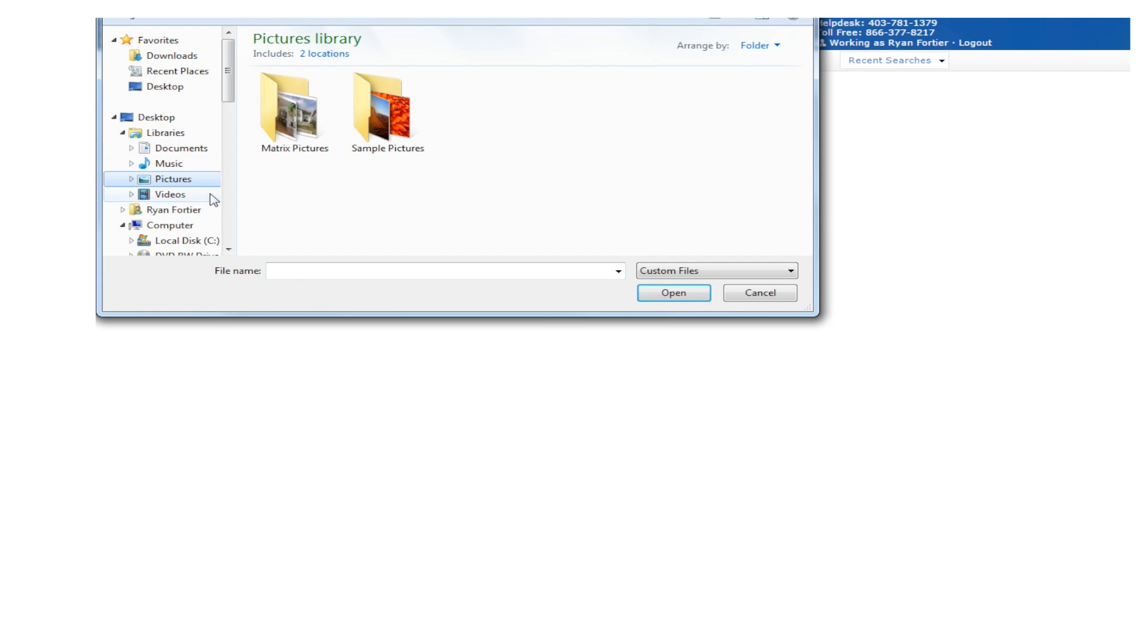
- Upload all 17 photos from the Matrix Pictures folder
double_click(312, 135)
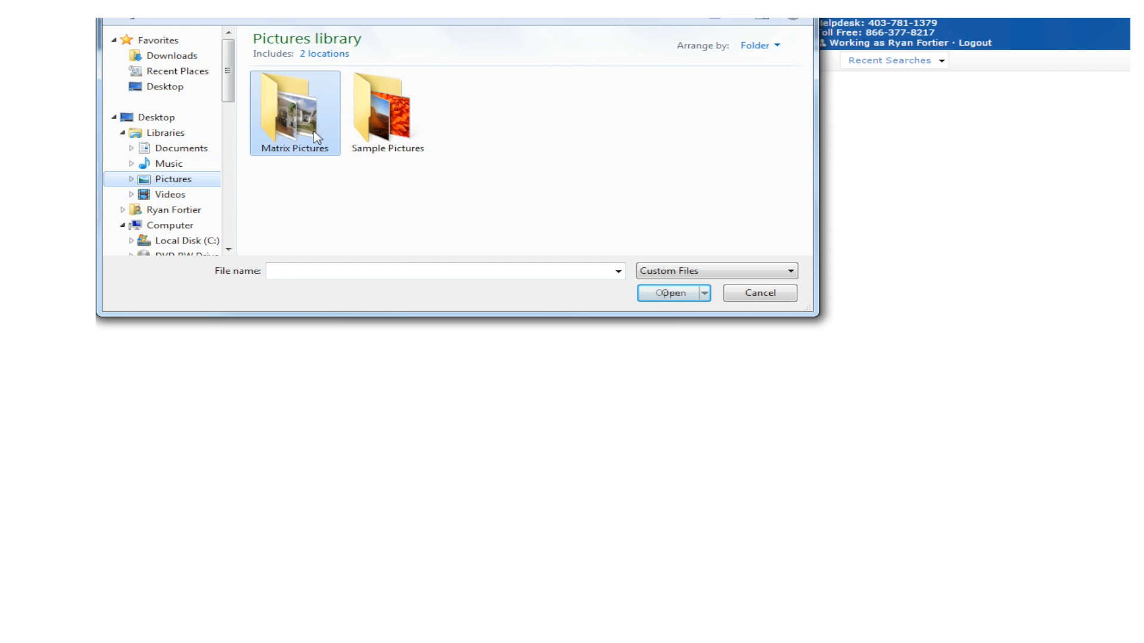
key("ctrl+a")
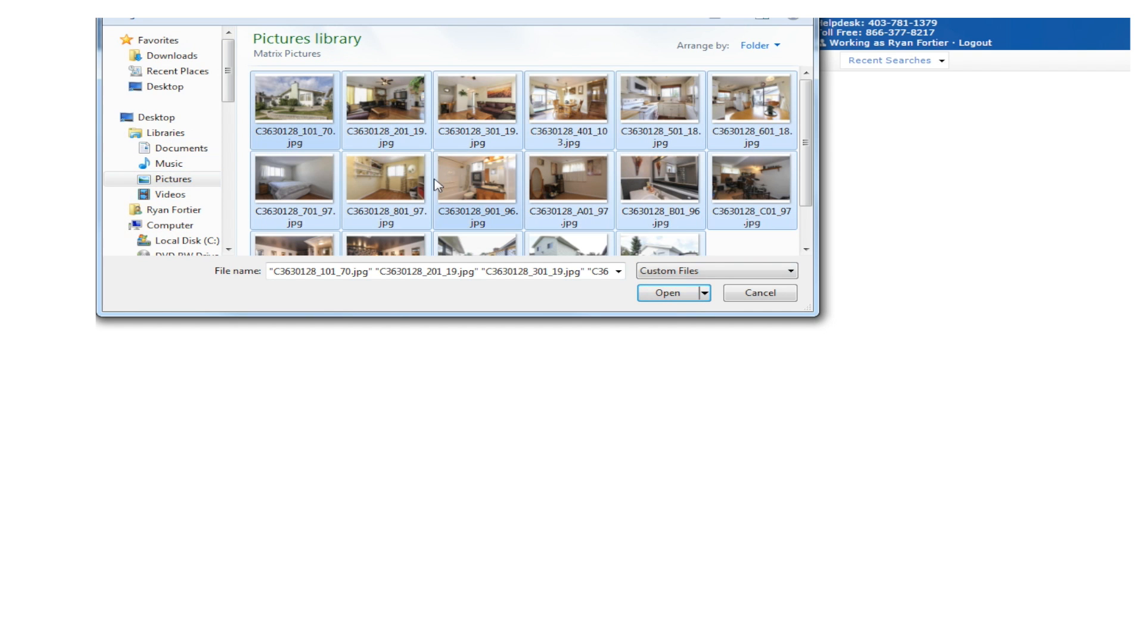
left_click(667, 292)
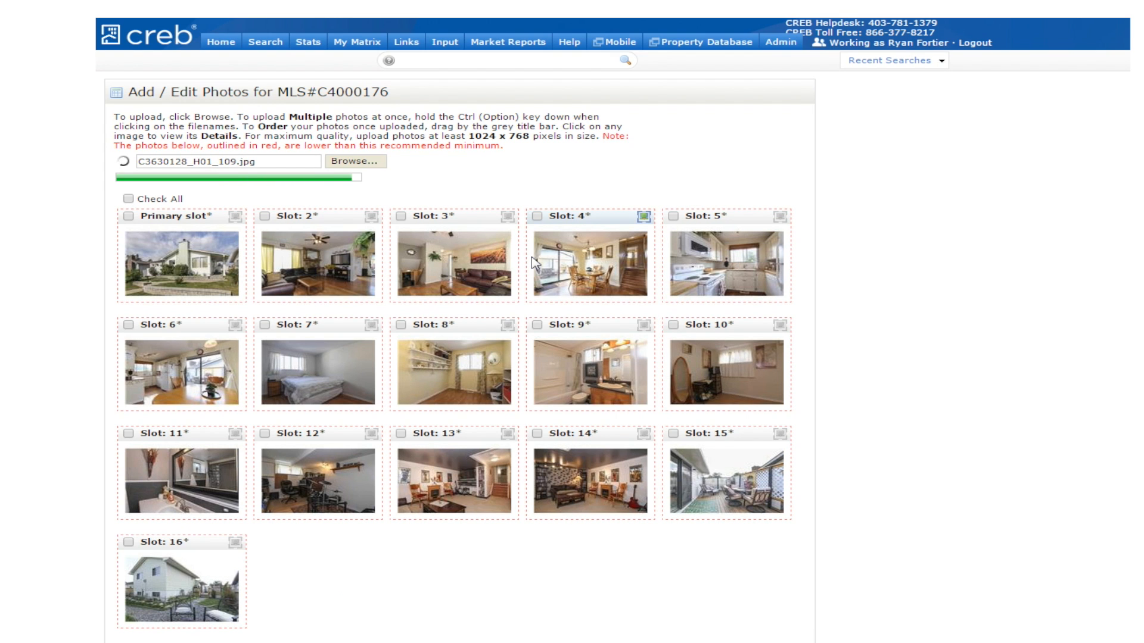
- Move the dining-room photo to slot 2, describe it as 'Kitchen', and save
left_click_drag(607, 220, 632, 224)
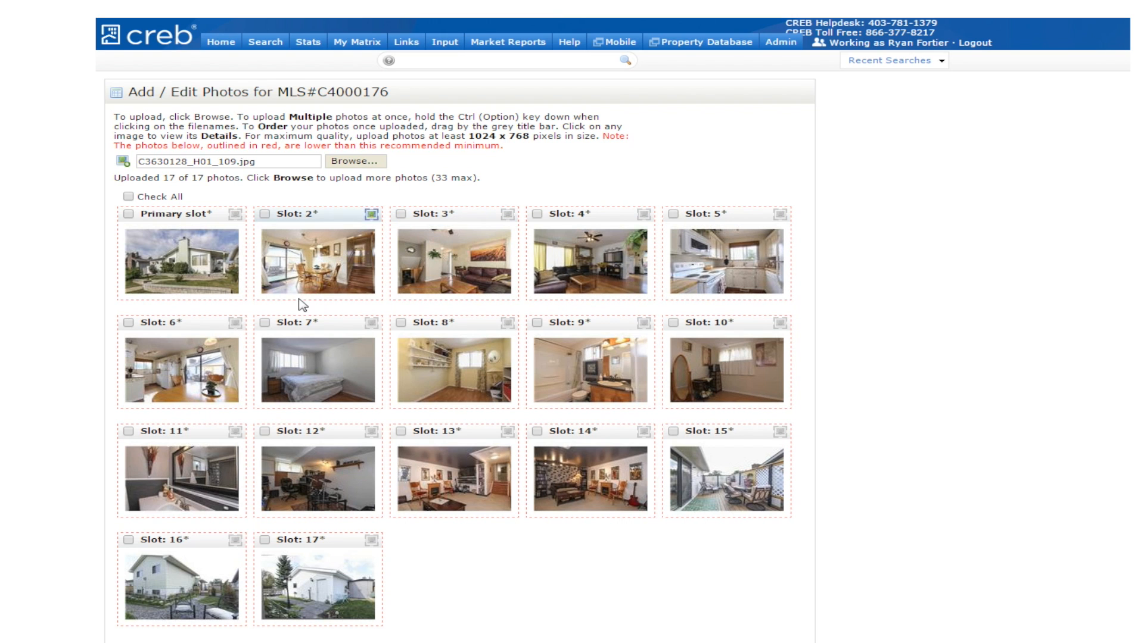
left_click(373, 216)
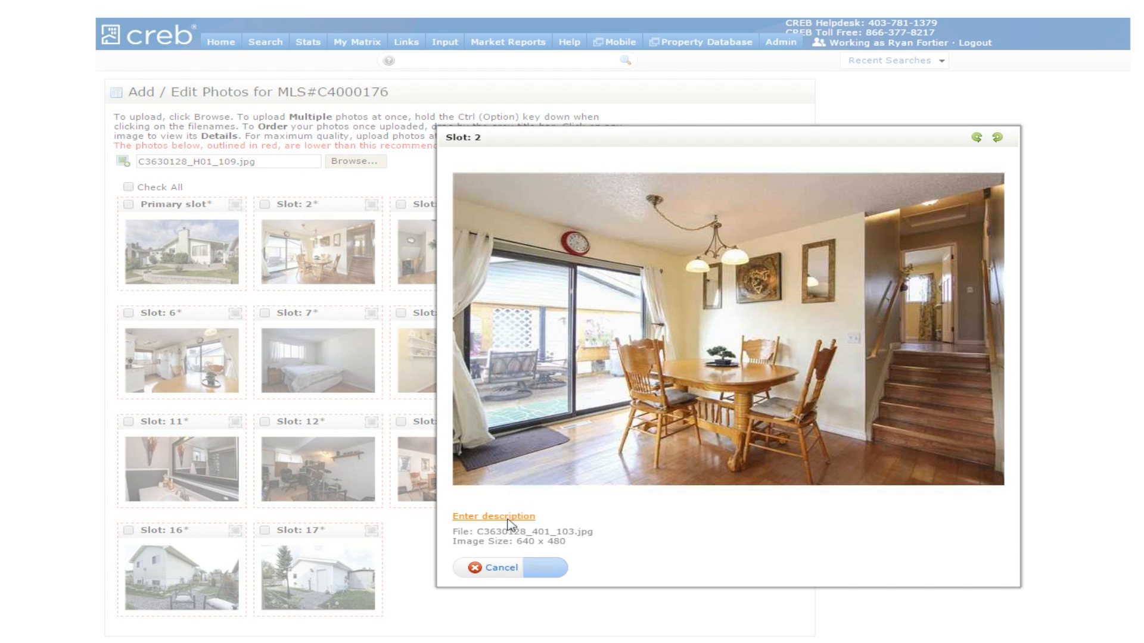
left_click(493, 516)
type("Kitchen")
key("Return")
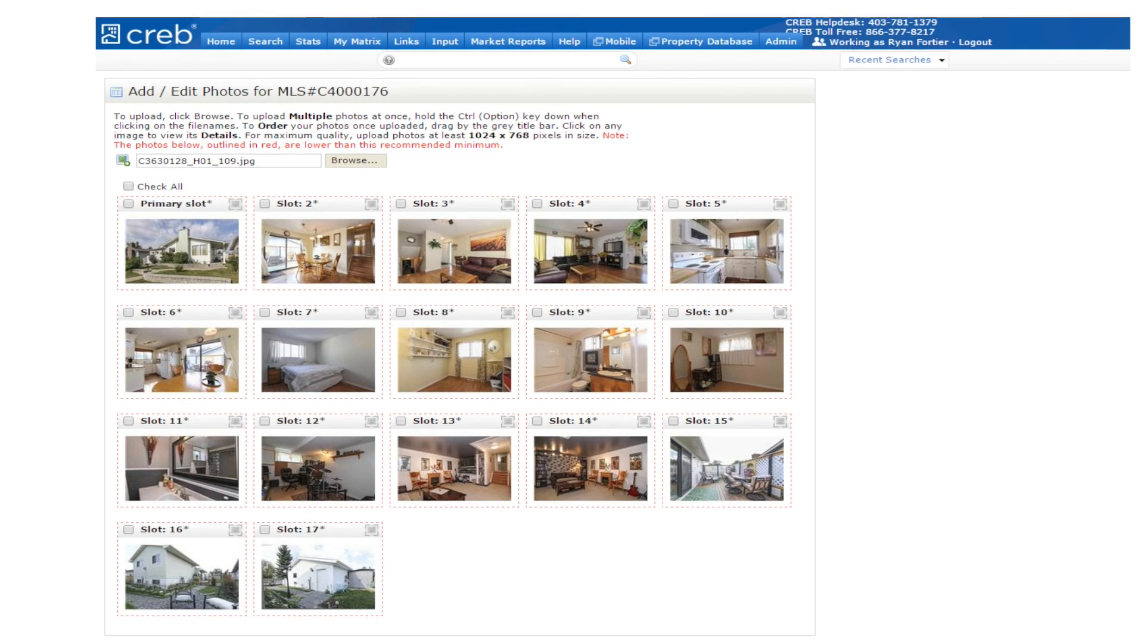
scroll(333, 636, "down", 2)
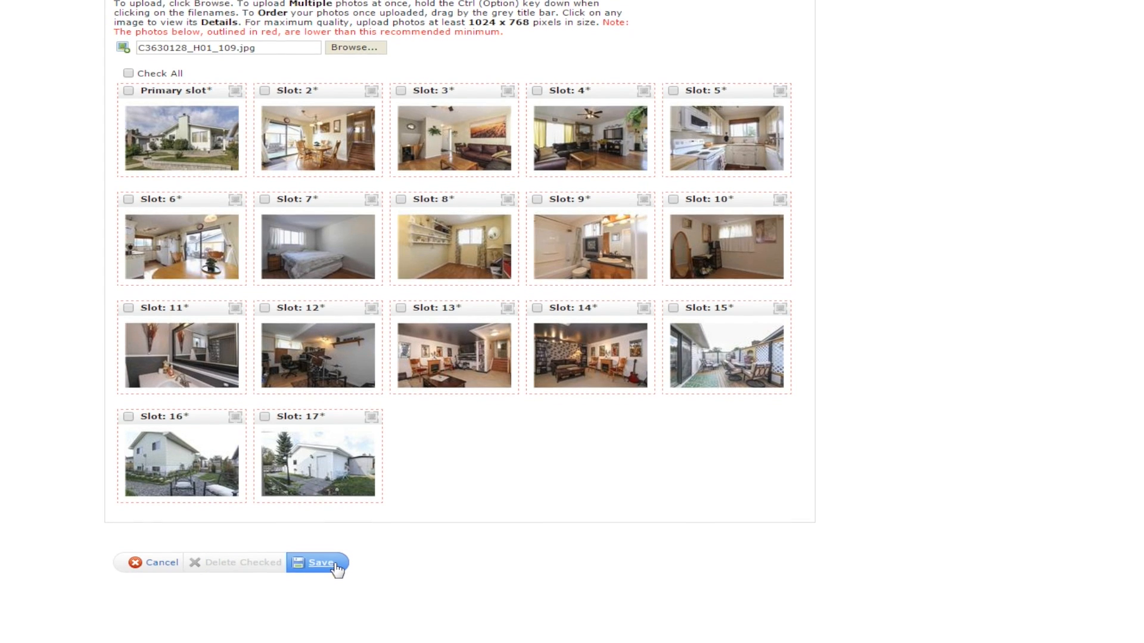
left_click(333, 564)
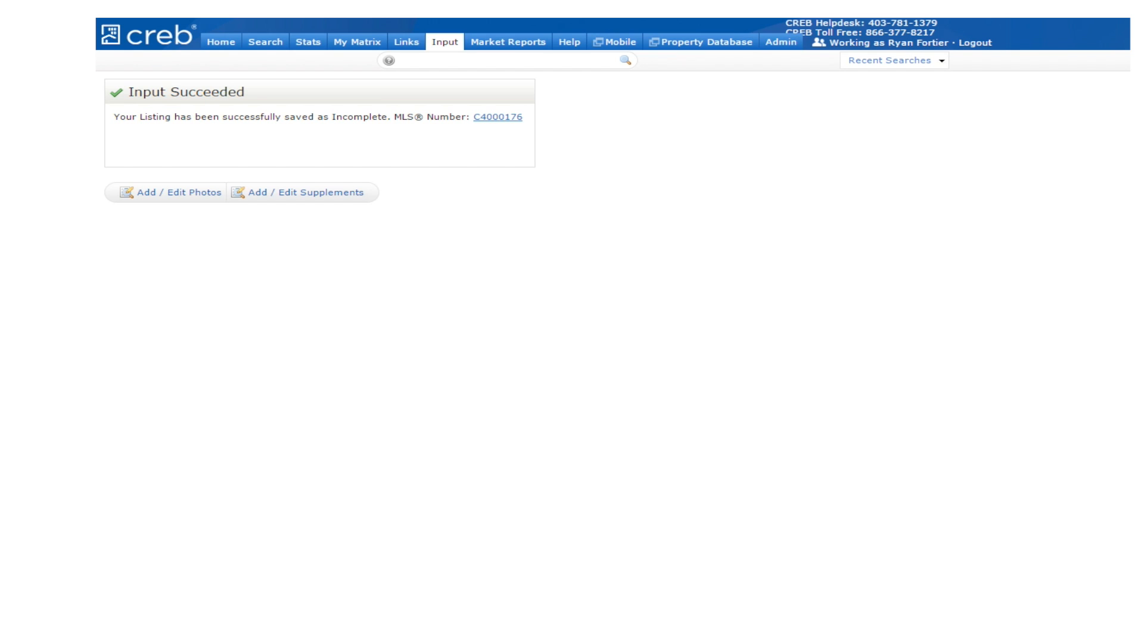
- Return to the Input page and open the Quick Modify listing selector
left_click(454, 46)
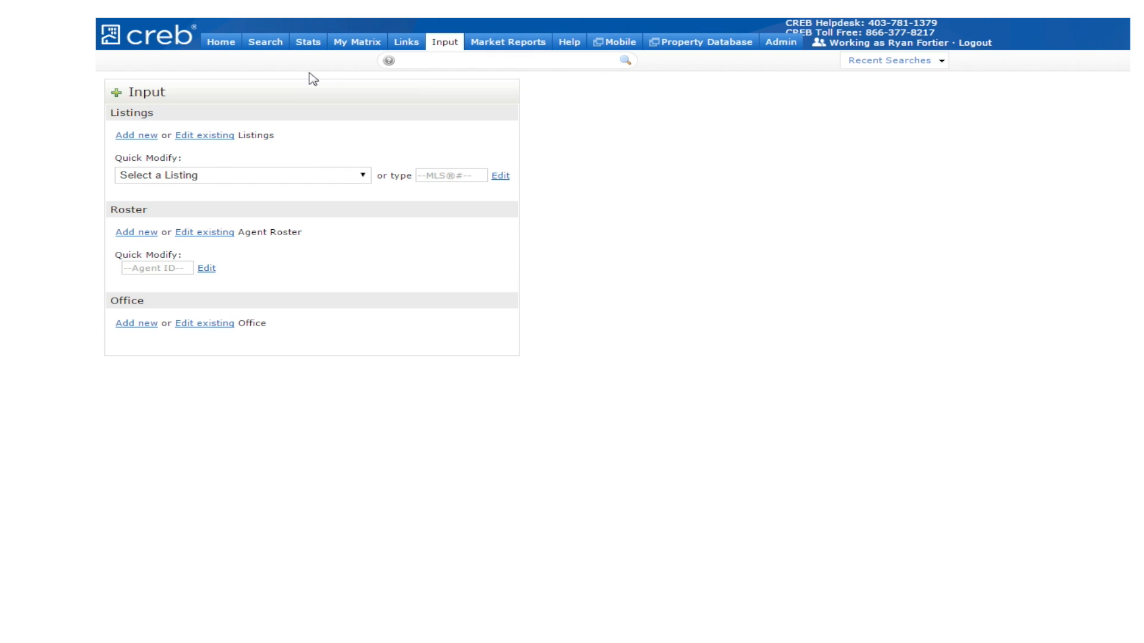
left_click(322, 175)
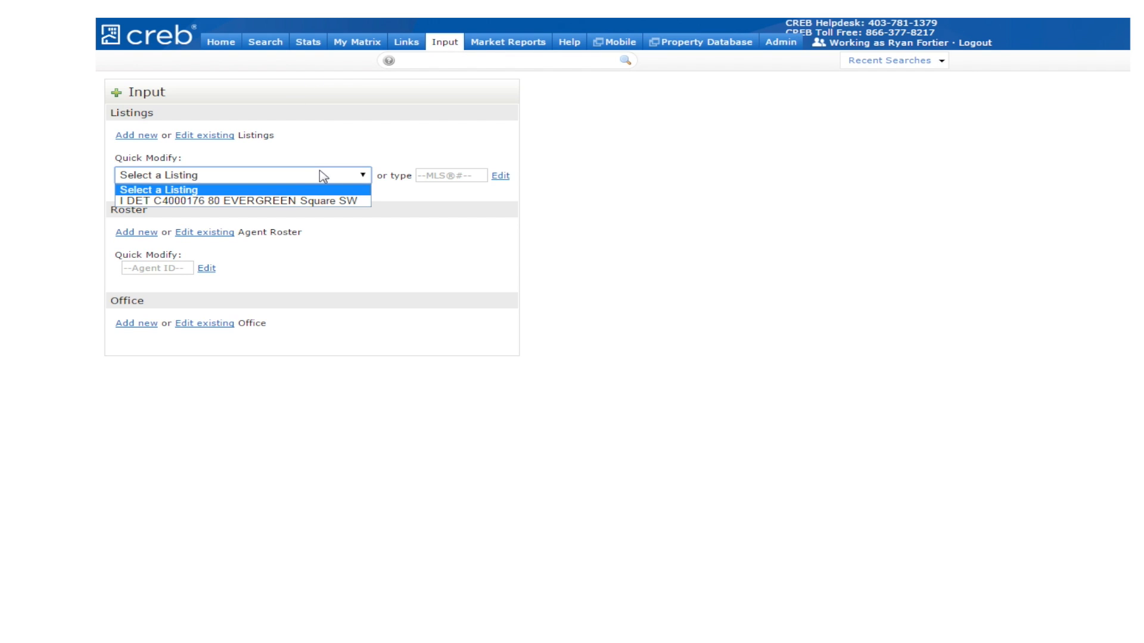
left_click(239, 200)
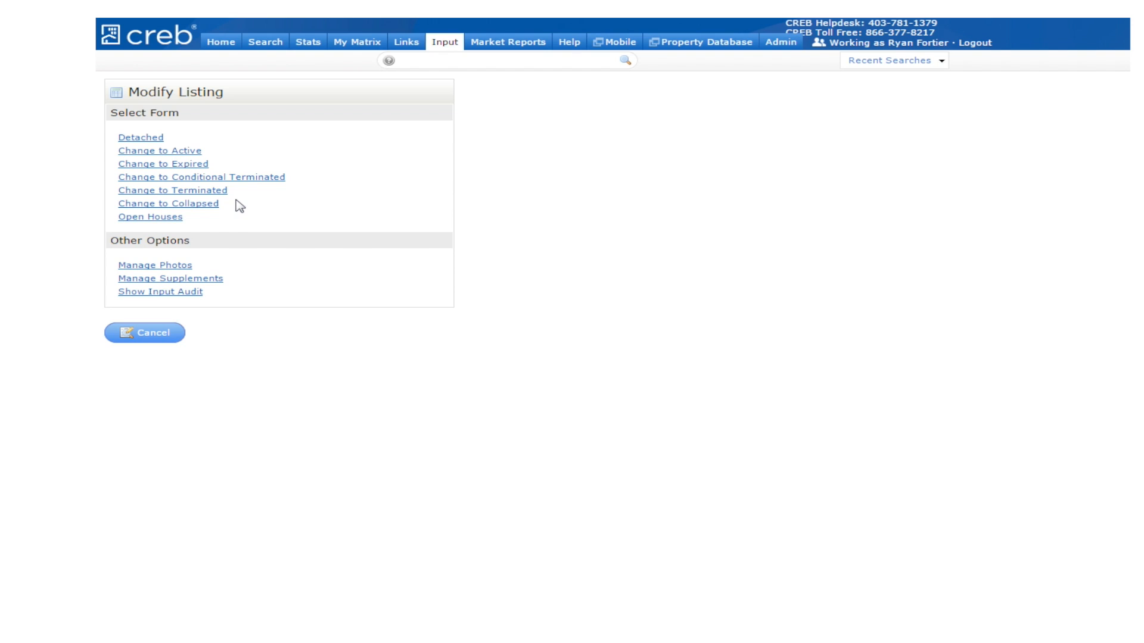
left_click(178, 151)
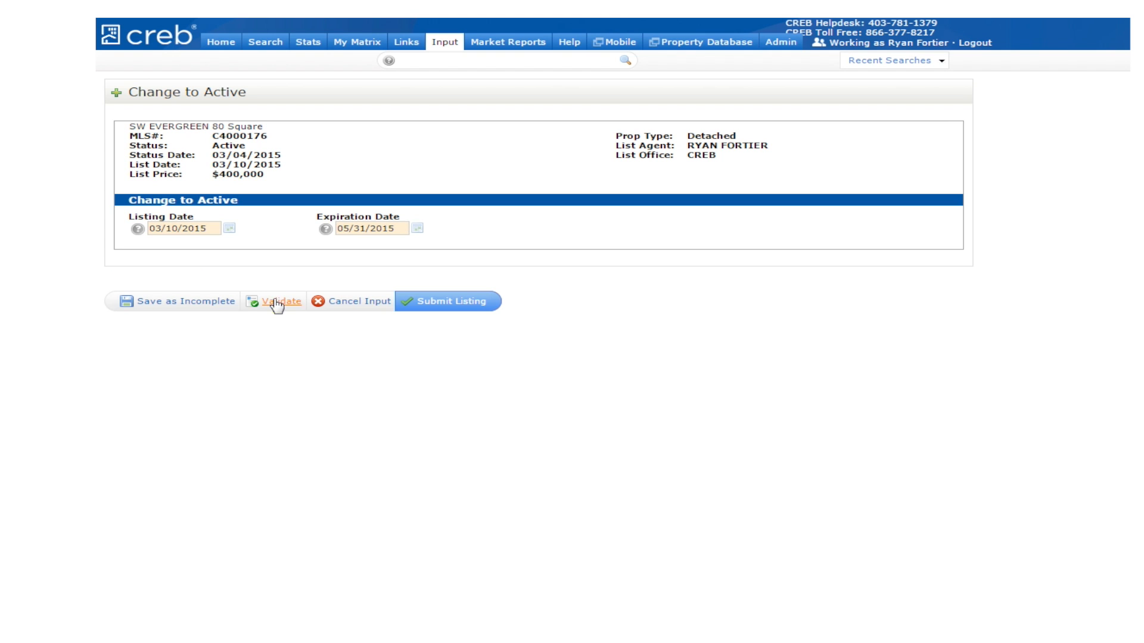
left_click(446, 309)
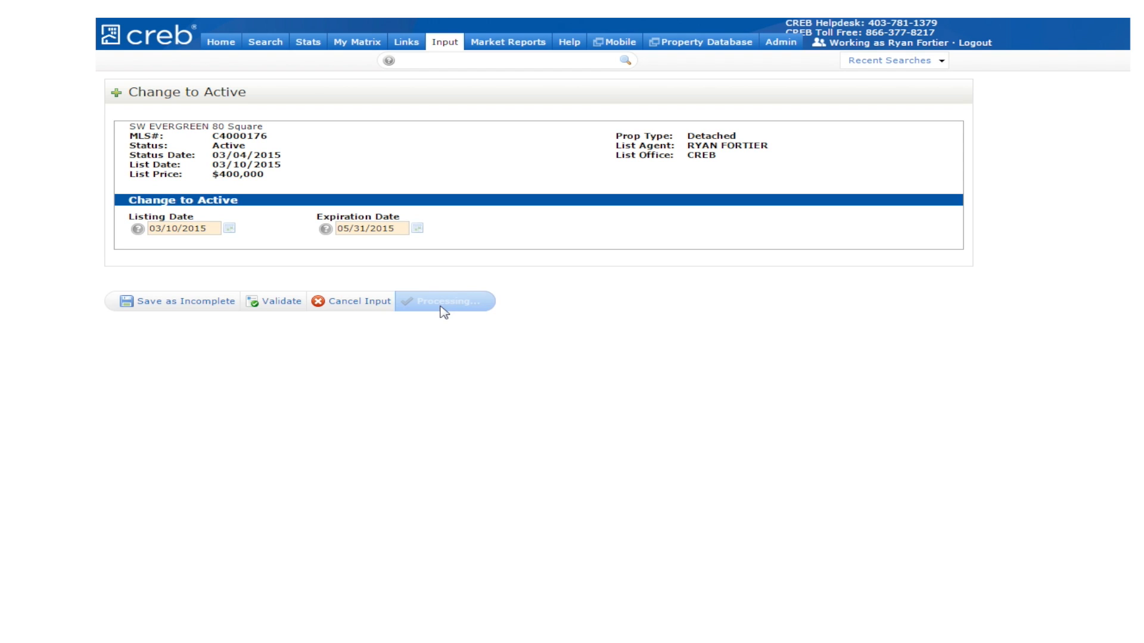